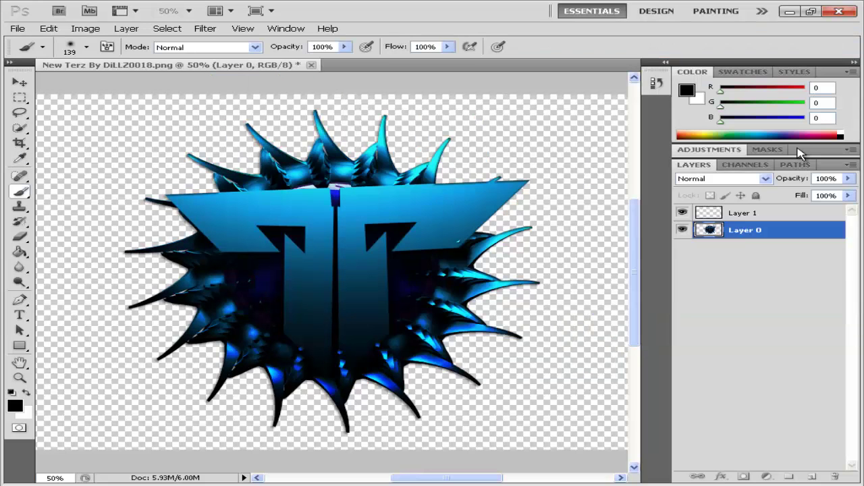
- Paint dark blue over the T's top band on Layer 1 and blend it as Soft Light
click(743, 213)
click(15, 406)
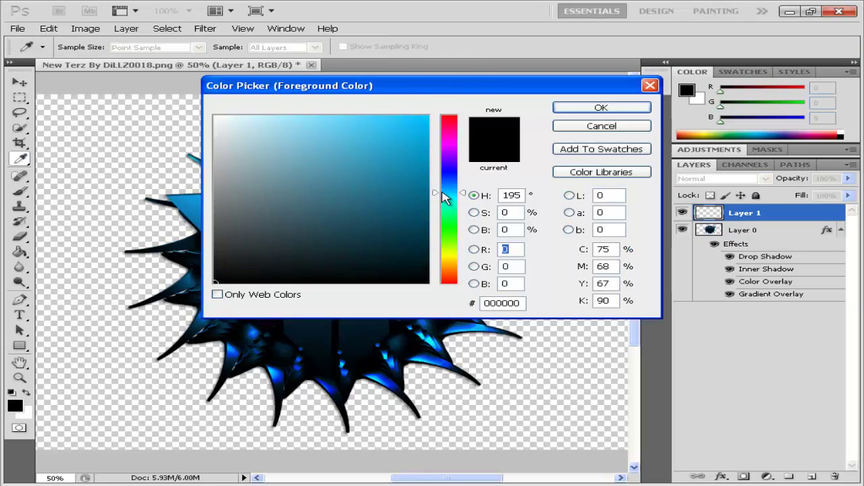
click(428, 195)
click(536, 108)
mouse_move(169, 197)
mouse_down()
mouse_move(483, 200)
mouse_move(270, 365)
mouse_up()
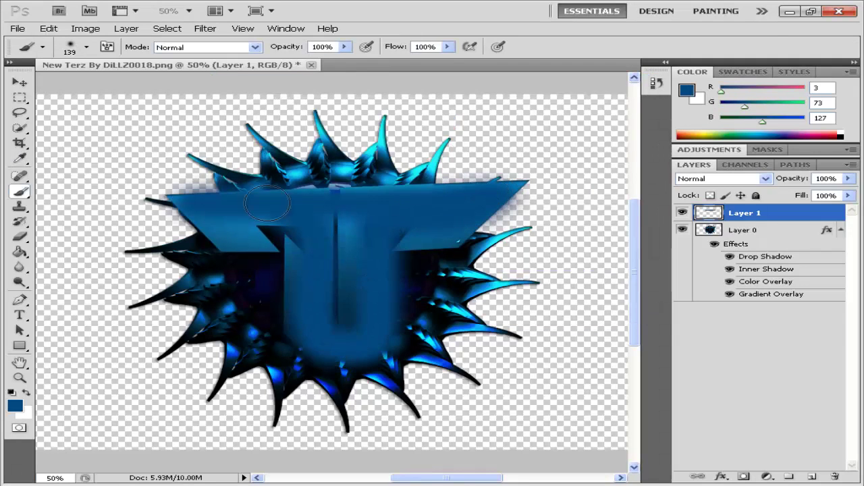
click(720, 178)
click(723, 164)
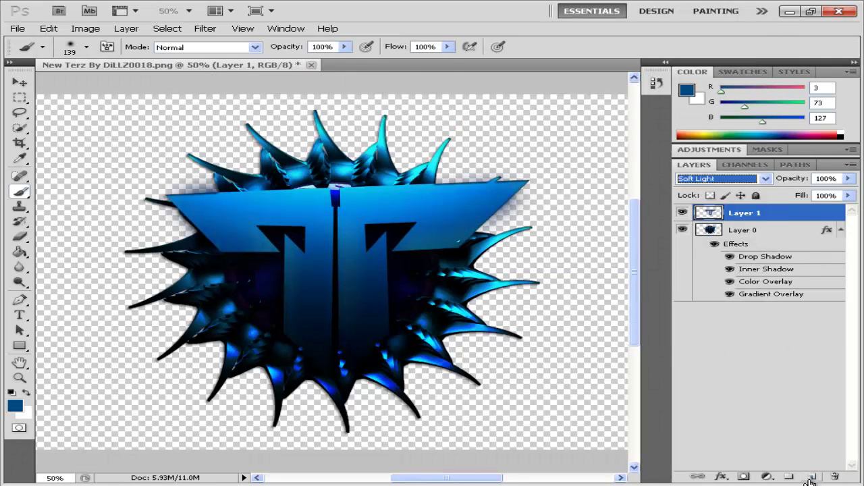
- Add Layer 2 with light blue painted over the T's top and stem, blended as Overlay
click(812, 477)
click(15, 406)
click(601, 107)
mouse_move(169, 197)
mouse_down()
mouse_move(453, 199)
mouse_move(304, 256)
mouse_move(324, 338)
mouse_up()
click(720, 178)
click(751, 166)
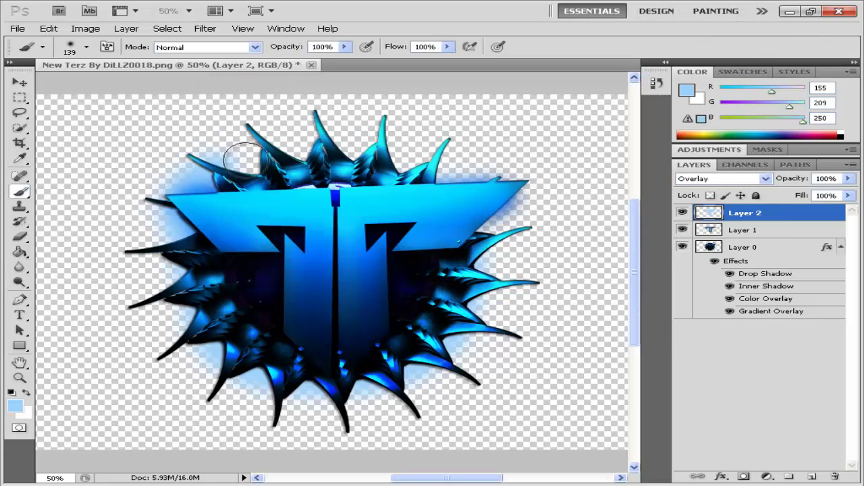
- Add Layer 3 with a large bright-blue glow around the logo, set to Overlay
click(810, 478)
click(15, 405)
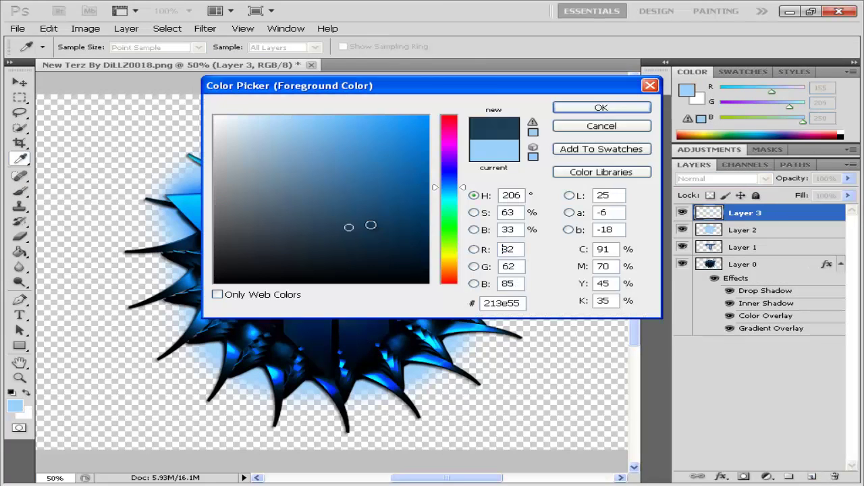
click(432, 118)
click(573, 108)
mouse_move(378, 378)
mouse_down()
mouse_move(121, 202)
mouse_move(350, 124)
mouse_up()
key(shift+alt+o)
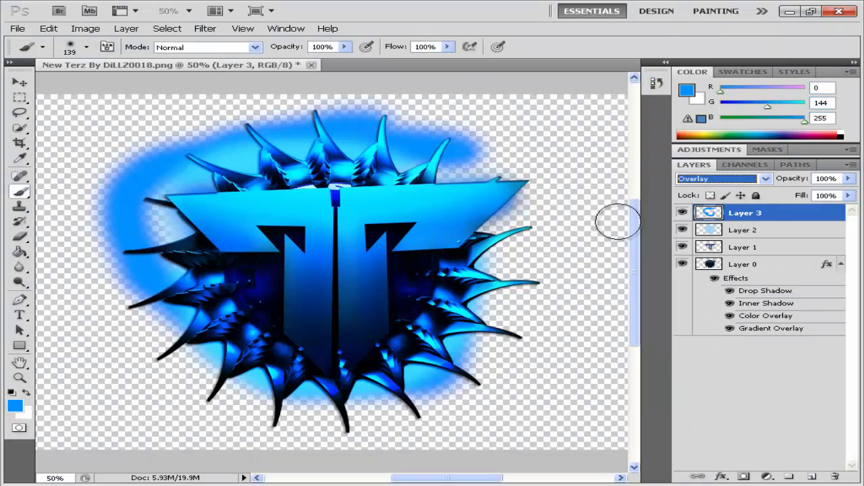
- Clip Layers 2 and 3 to Layer 1 as clipping masks
key(v)
right_click(770, 230)
click(675, 362)
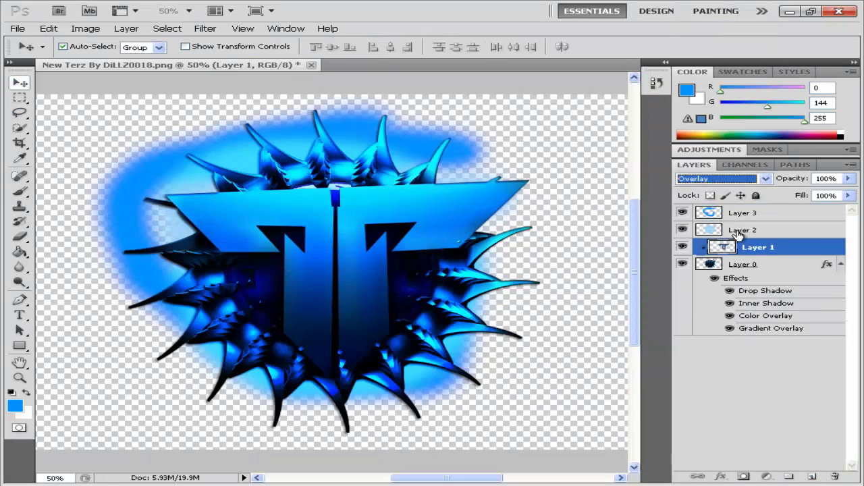
right_click(777, 213)
click(709, 347)
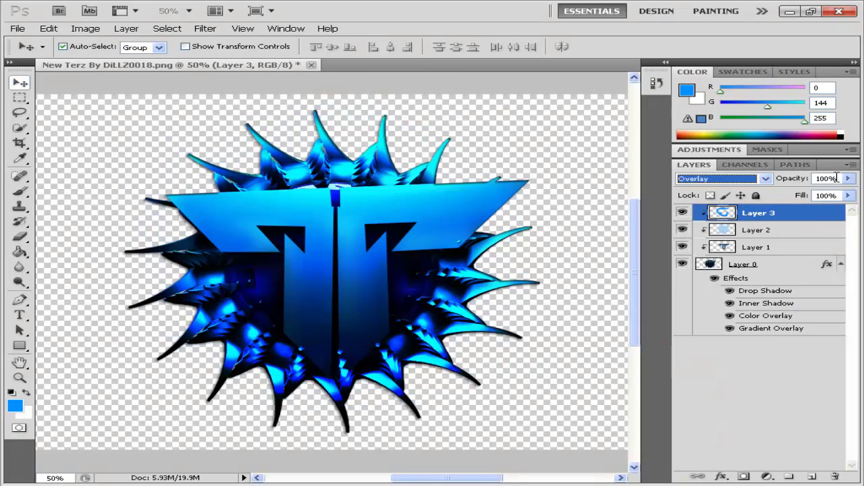
- Lower Layer 1's opacity to 43% and Layer 3's opacity to 11%
drag(832, 192, 796, 193)
click(756, 247)
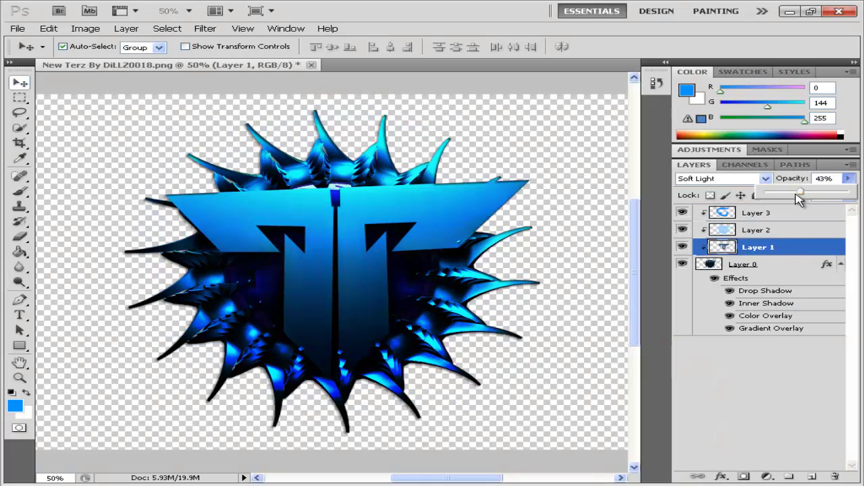
click(756, 212)
drag(848, 178, 795, 194)
- Open KerrDZN Partner Template.psd from the GFX PACK1 > THE PACK folder
click(18, 28)
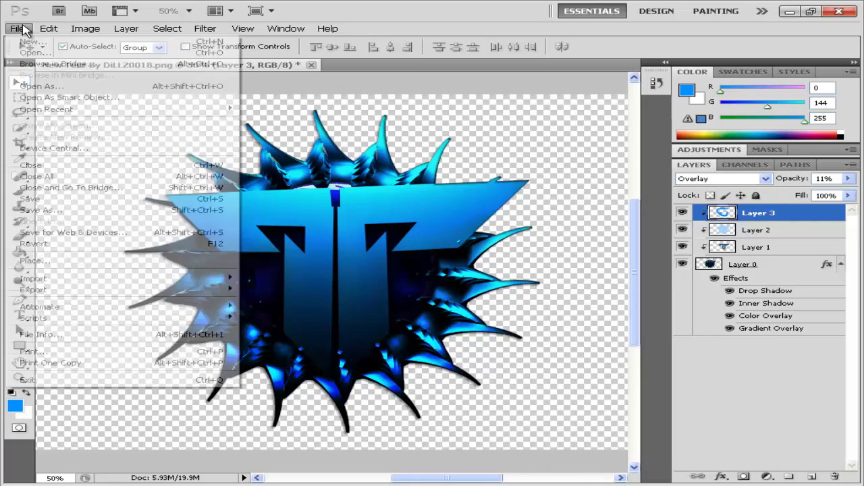
click(27, 68)
click(390, 36)
click(409, 48)
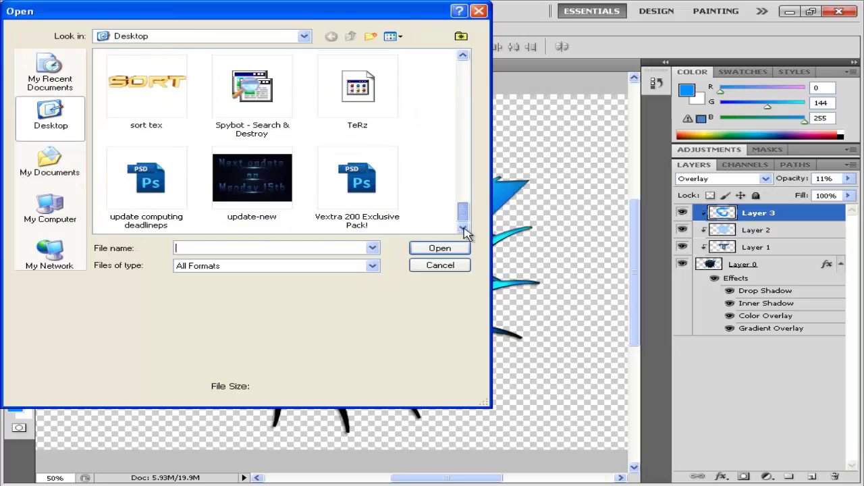
mouse_move(463, 223)
mouse_down()
mouse_move(464, 88)
mouse_move(463, 208)
mouse_up()
click(256, 189)
double_click(257, 189)
double_click(172, 103)
double_click(357, 101)
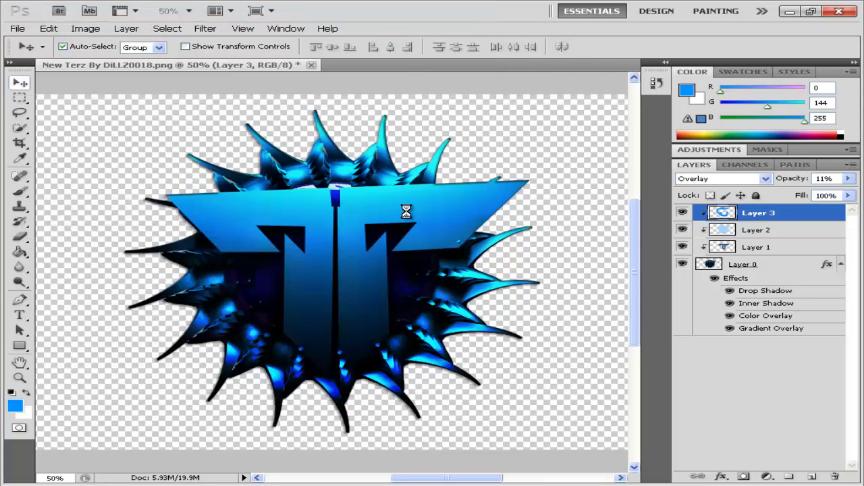
- In the logo document, convert Layer 3 to a smart object and merge the logo layers
key(ctrl+plus)
drag(637, 299, 637, 260)
click(121, 67)
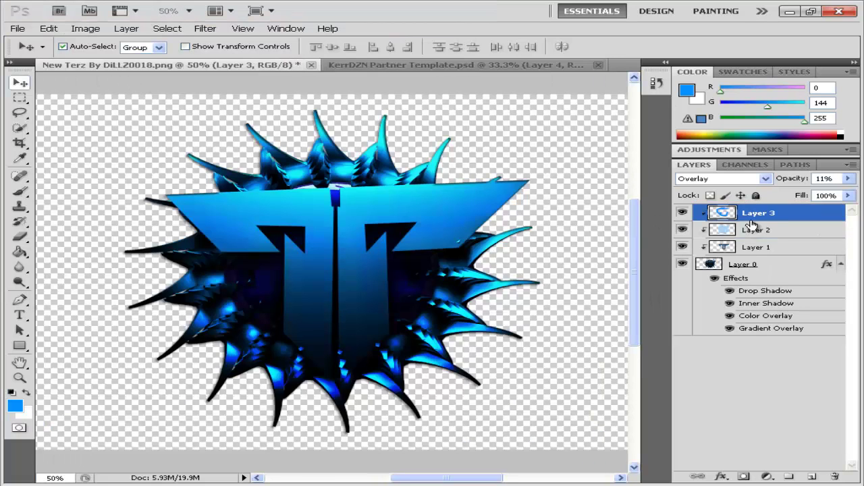
right_click(774, 247)
right_click(763, 230)
click(749, 212)
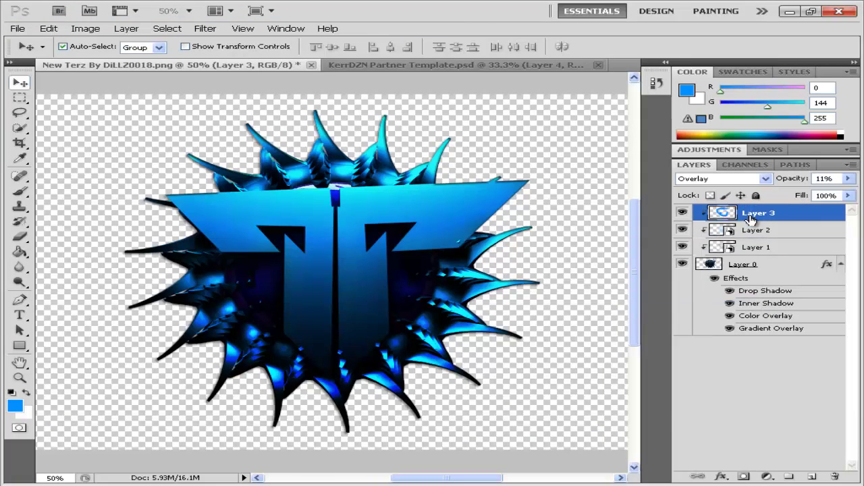
right_click(746, 214)
click(679, 291)
right_click(746, 215)
- Drag the merged logo into the partner template and scale it to about a third
click(655, 482)
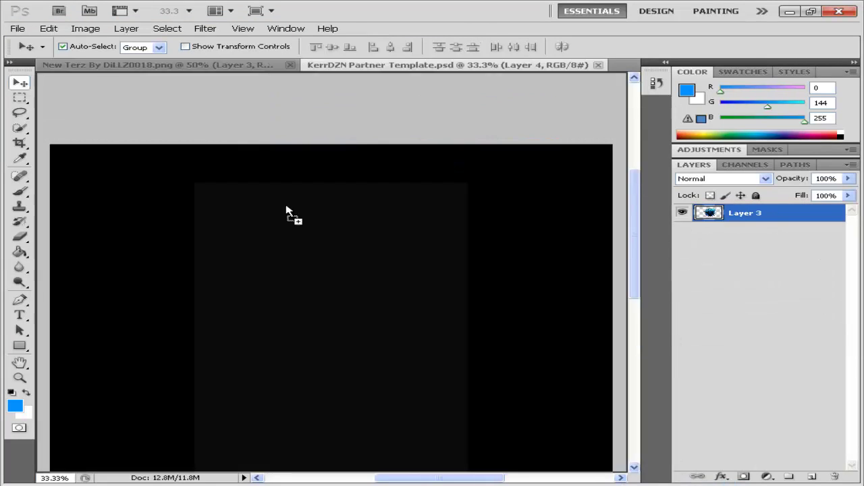
drag(264, 187, 247, 230)
key(ctrl+t)
mouse_move(360, 145)
mouse_down()
mouse_move(169, 251)
mouse_move(247, 106)
mouse_up()
key(Return)
- Shrink the logo further, move it to the top-left corner and tilt it slightly
key(ctrl+plus)
key(ctrl+plus)
scroll(484, 189, up, 3)
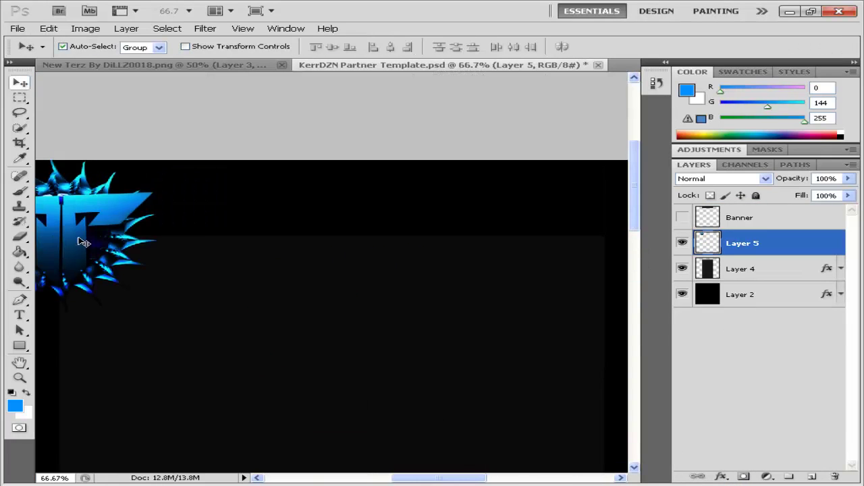
key(ctrl+t)
drag(212, 145, 177, 170)
drag(110, 223, 102, 193)
drag(177, 257, 193, 247)
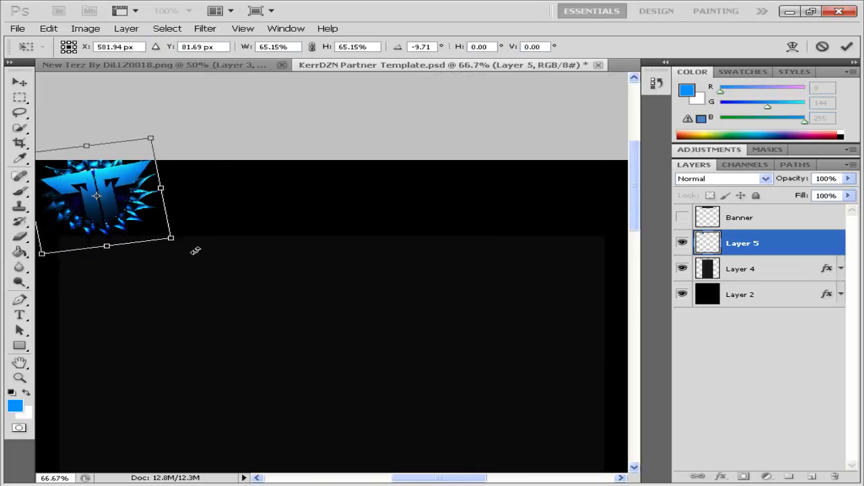
key(Return)
- Stack Layer 4 above the logo's Layer 5, then reselect Layer 5
mouse_move(739, 218)
mouse_down()
mouse_move(742, 270)
mouse_move(742, 218)
mouse_up()
scroll(312, 297, left, 2)
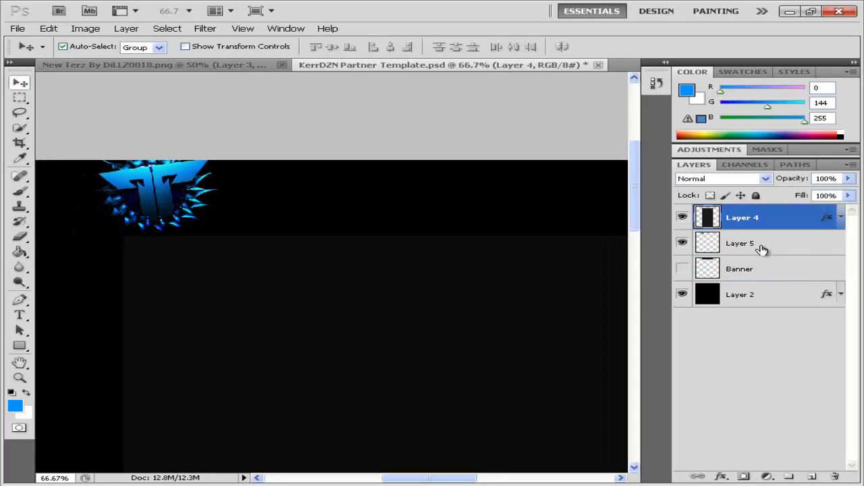
click(742, 243)
- Open Vextra 200 Exclusive Pack.psd from one folder up from THE PACK
click(20, 29)
click(34, 53)
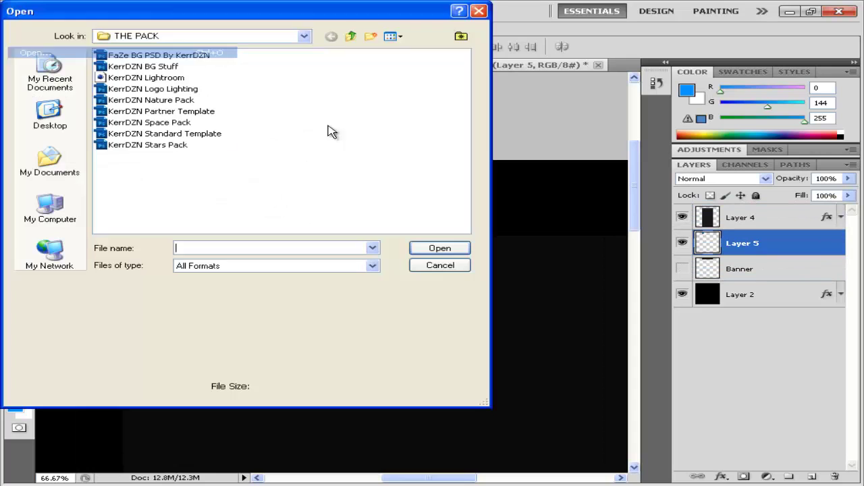
click(351, 37)
scroll(392, 77, down, 5)
scroll(391, 77, down, 5)
double_click(121, 82)
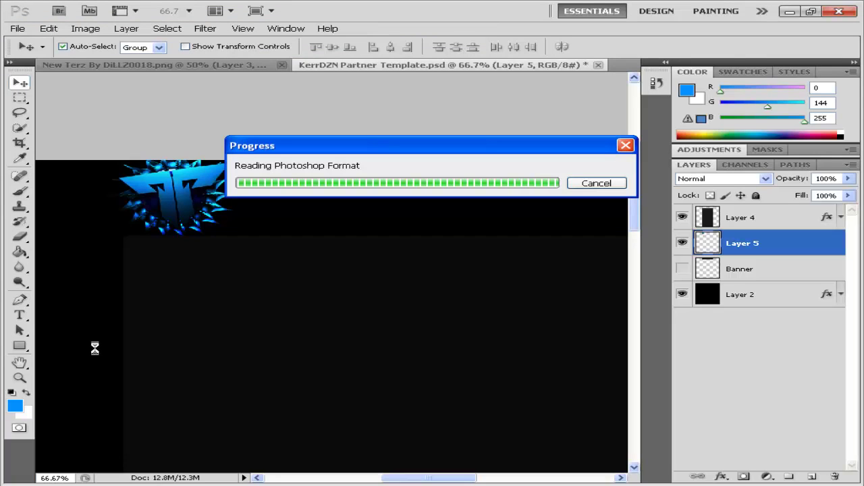
- Dismiss the font warning, make Flare 7 visible, and drag the Flares group into the partner template
key(Return)
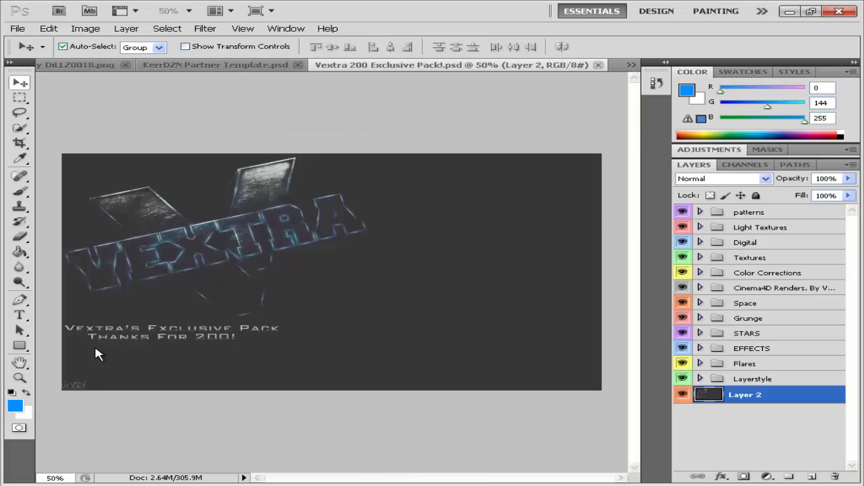
click(700, 363)
drag(682, 327, 680, 379)
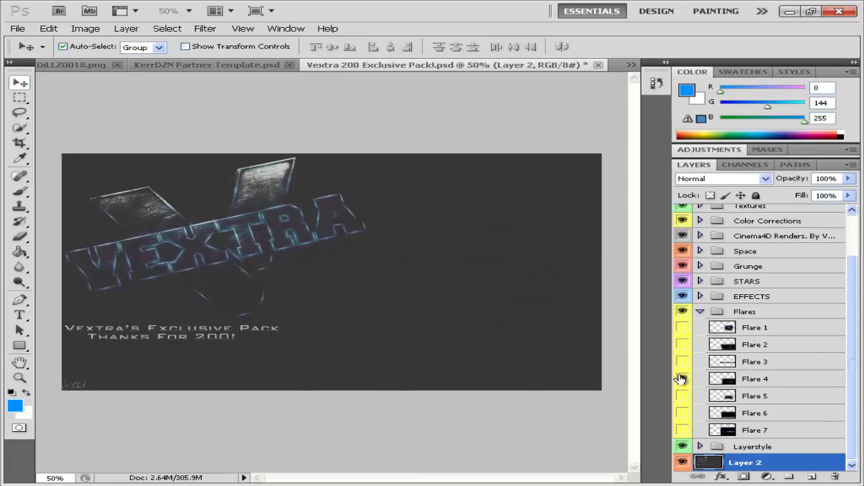
click(682, 379)
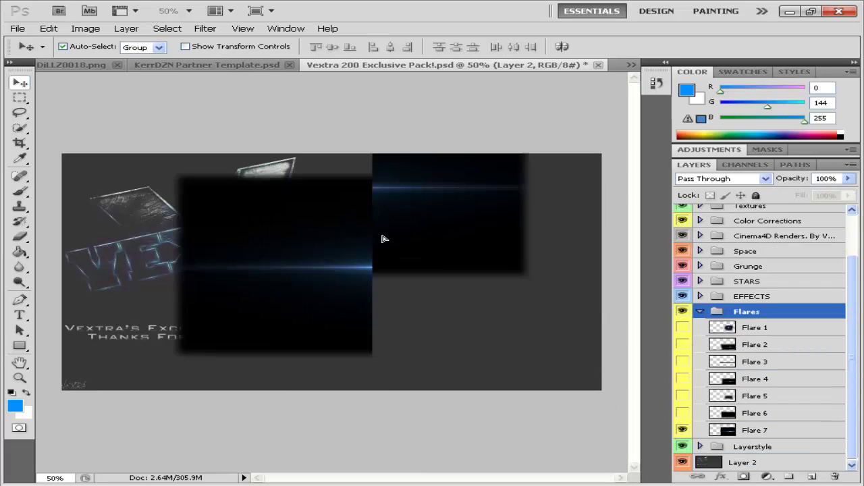
click(683, 430)
drag(292, 273, 377, 267)
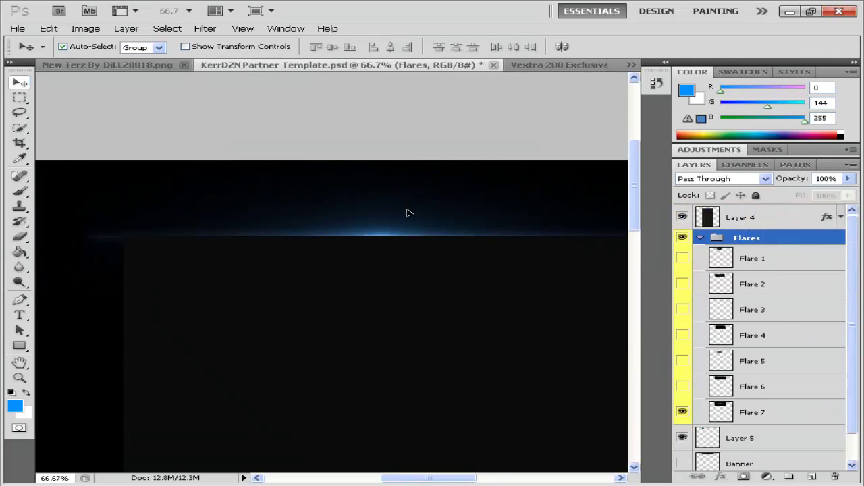
- Set the Flares group to Screen blending and duplicate Flare 7 as Flare 7 copy
click(722, 179)
click(692, 320)
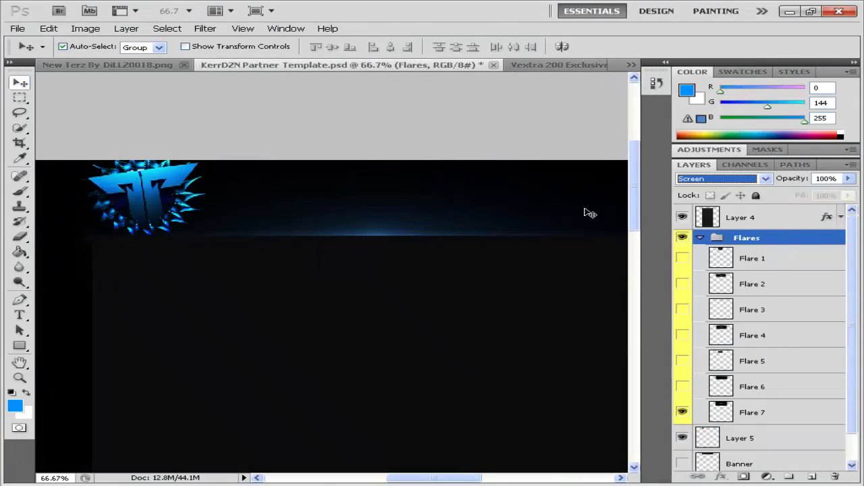
right_click(753, 411)
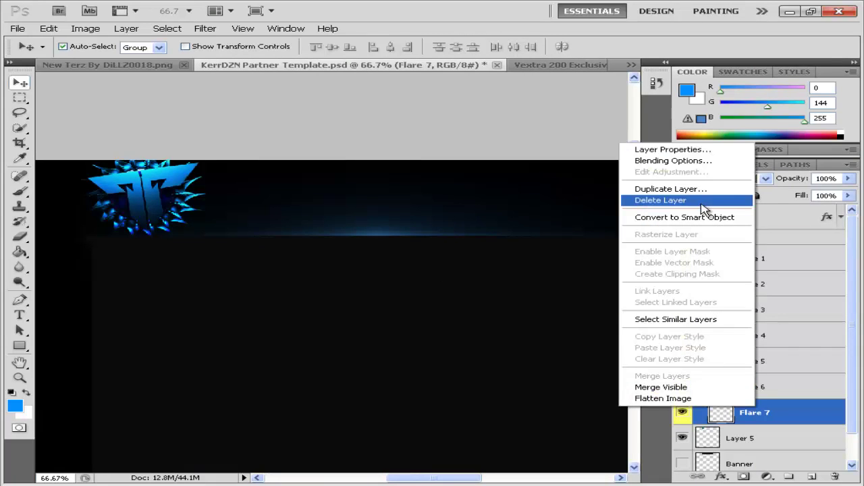
click(719, 191)
click(594, 148)
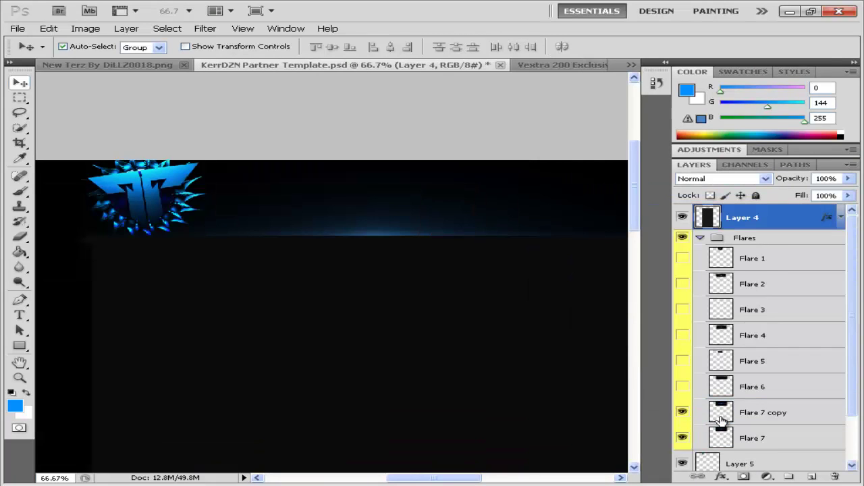
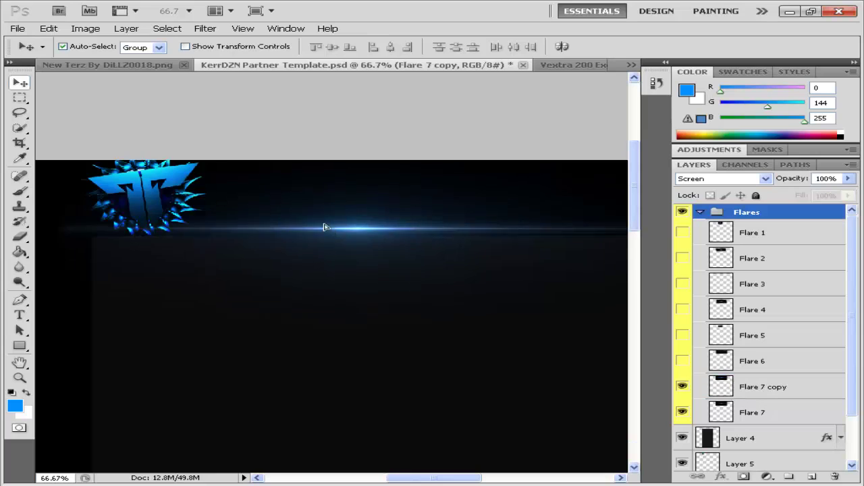
- Rotate and reposition the Flares group so the blue flares tilt across the logo
key(ctrl+t)
drag(540, 369, 515, 266)
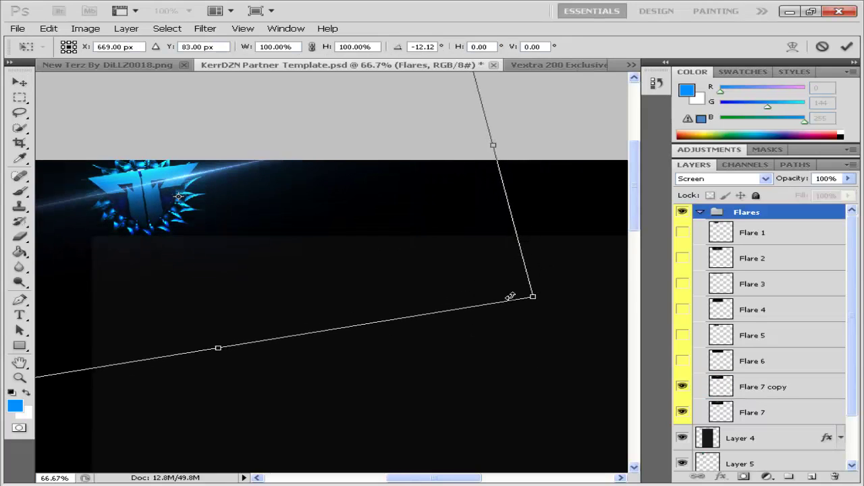
drag(511, 297, 274, 244)
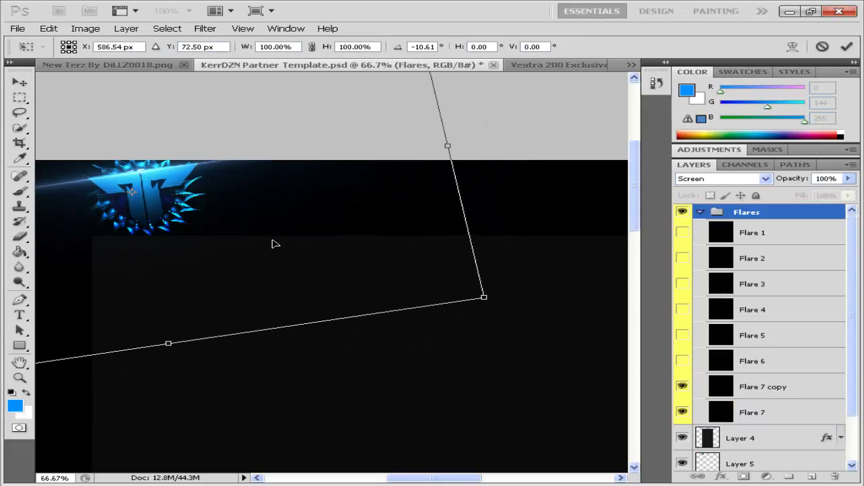
key(Right)
key(Right)
key(Right)
key(ctrl+minus)
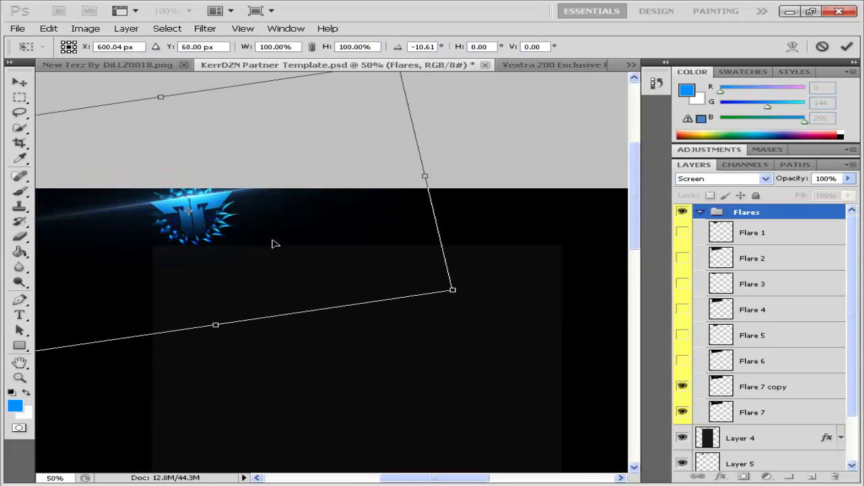
key(Return)
key(ctrl+minus)
- Erase the stray flare parts on the Flare 7 layers with a 267-px eraser
key(e)
click(754, 390)
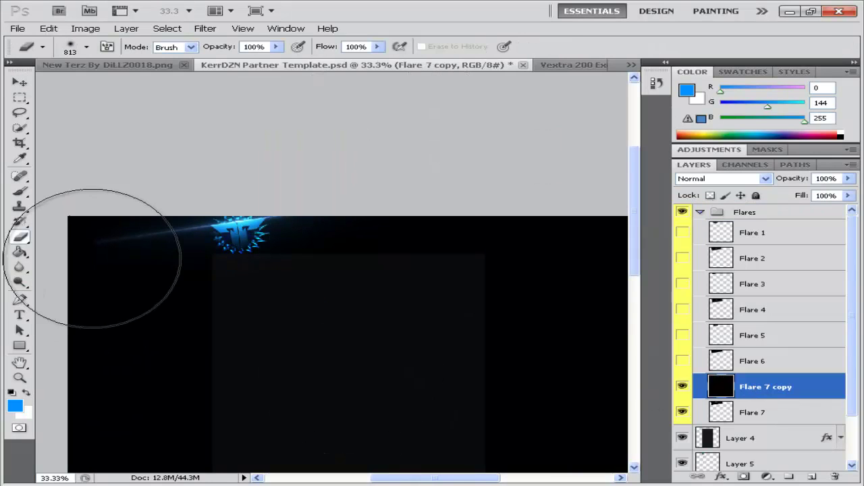
key(alt+bracketleft)
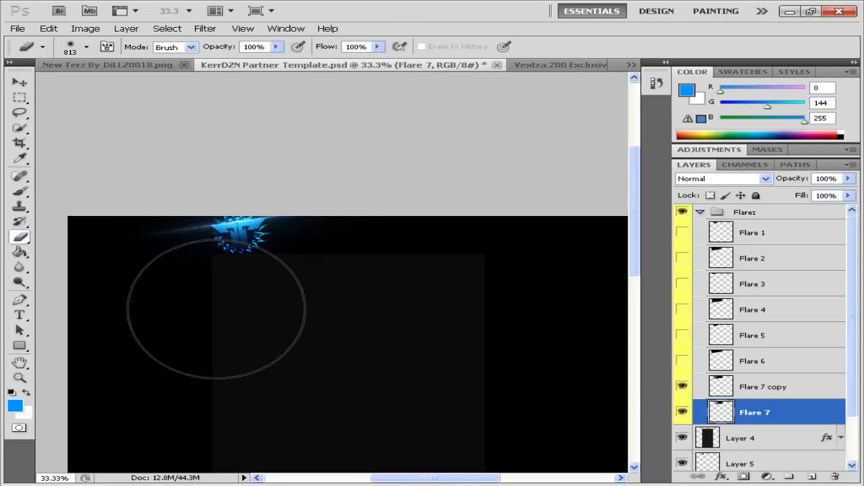
right_click(223, 304)
drag(182, 88, 172, 88)
key(Return)
click(696, 385)
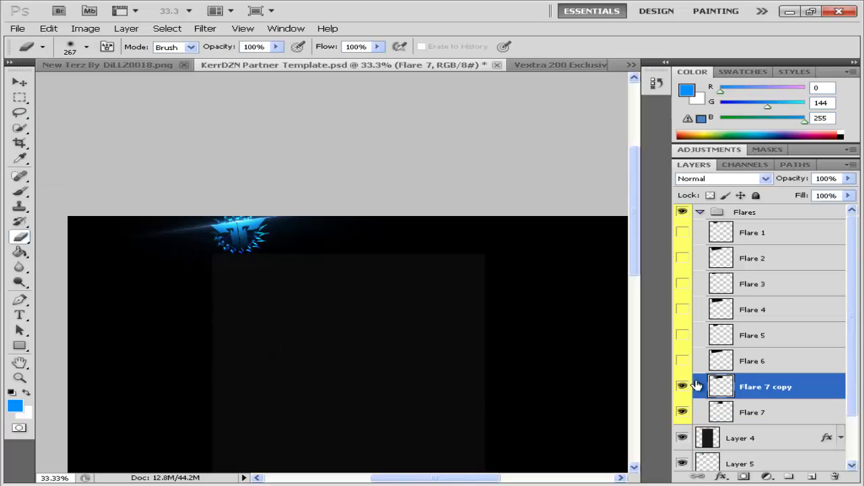
key(ctrl+1)
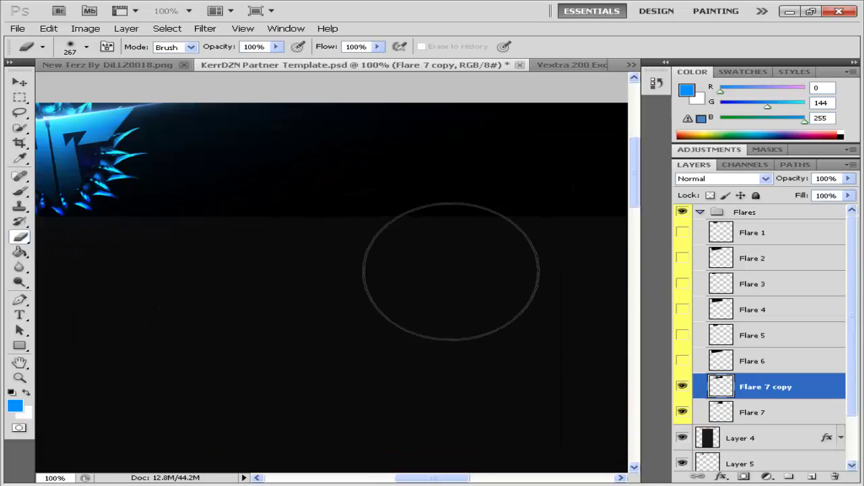
drag(465, 479, 440, 479)
- Duplicate the Flare 7 copy layer to create Flare 7 copy 2
key(v)
right_click(768, 392)
click(668, 173)
key(Return)
click(101, 145)
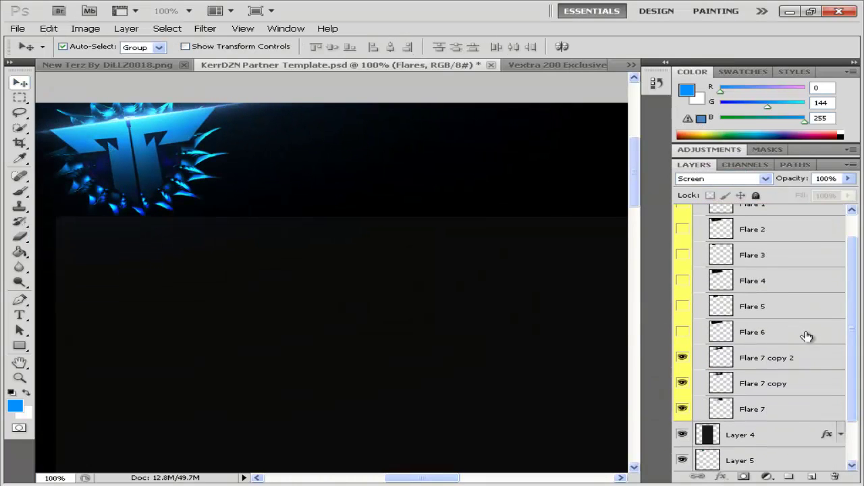
- Delete the unused Flare 1–6 layers from the Flares group
click(752, 361)
shift+click(751, 232)
key(Delete)
right_click(717, 214)
click(583, 220)
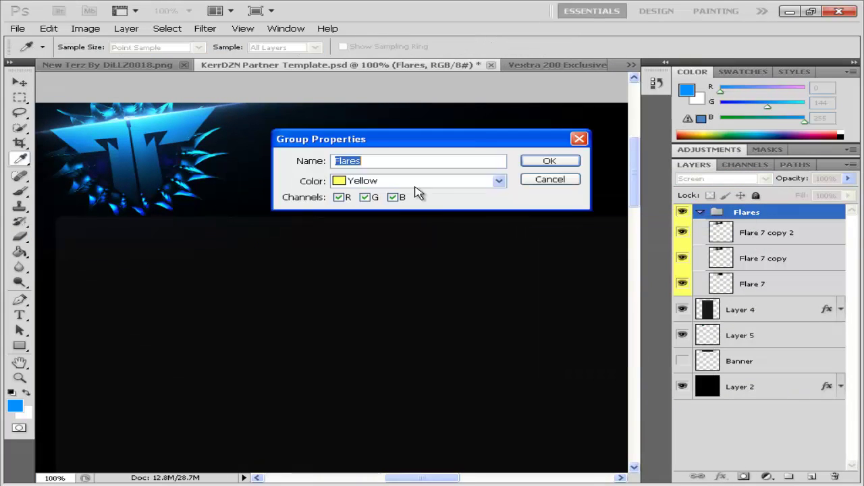
click(577, 180)
- Move the three Flare 7 layers out of the group and delete the empty Flares group
drag(750, 283, 750, 347)
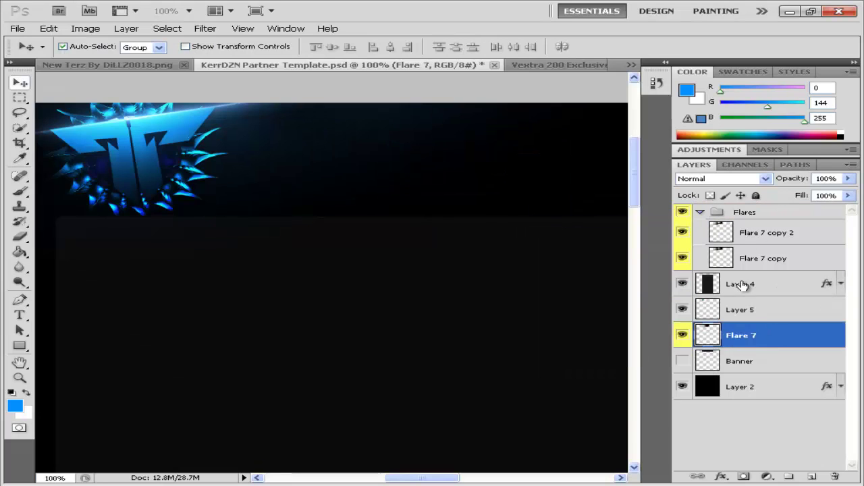
drag(749, 258, 749, 322)
drag(742, 233, 742, 297)
drag(733, 213, 835, 476)
- Place Flare 7 copy 2 above Layer 5 in Screen mode, shifted right of the logo
click(749, 269)
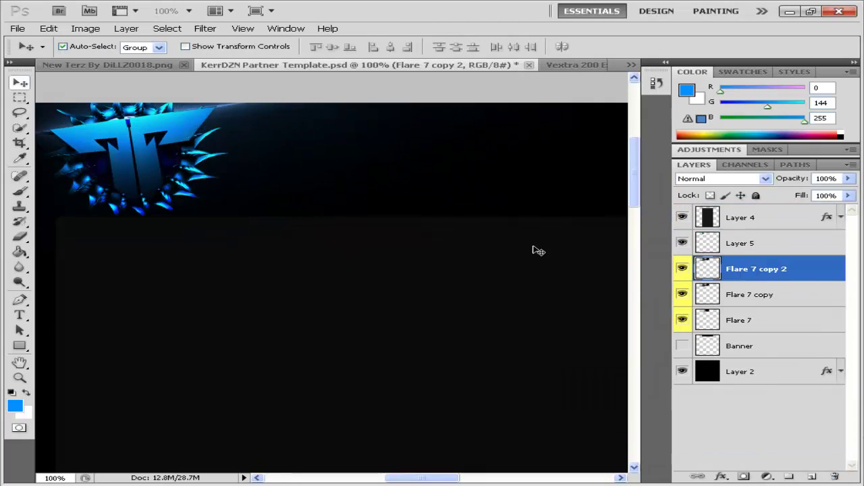
drag(702, 268, 738, 245)
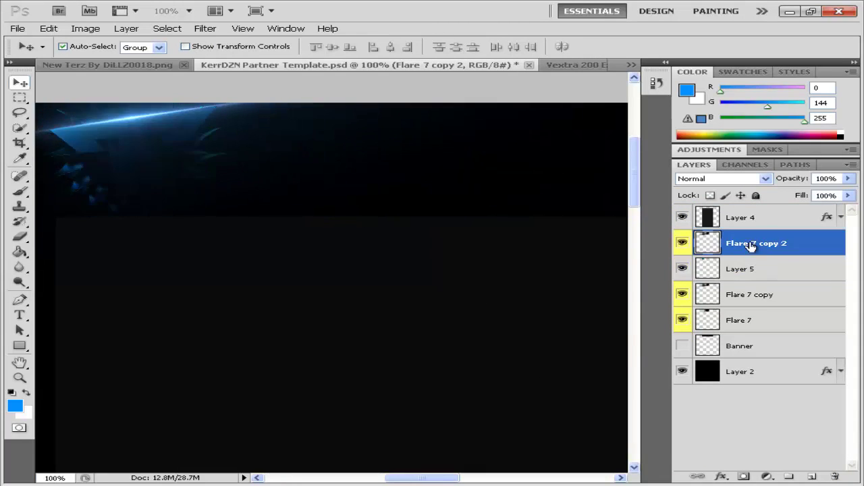
click(721, 178)
click(696, 113)
key(ctrl+minus)
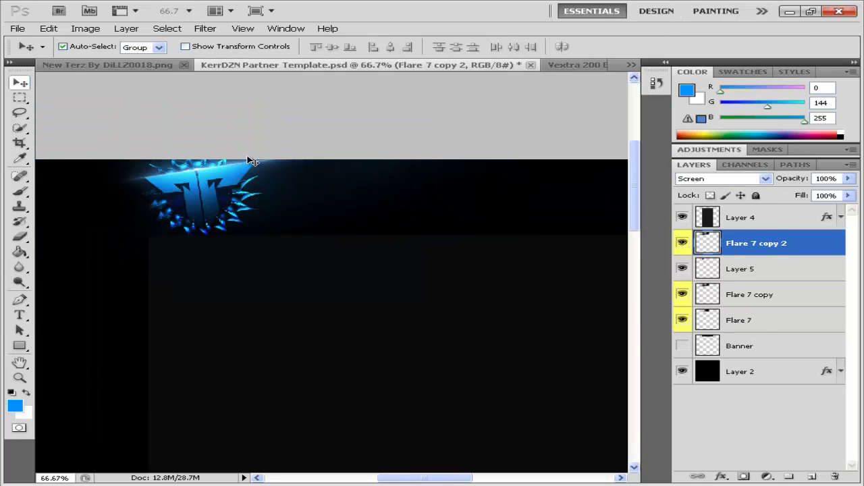
drag(338, 257, 367, 254)
- Check the flare layers, then bring up the Vextra 200 Exclusive Pack document
click(750, 294)
click(497, 290)
click(386, 216)
click(748, 347)
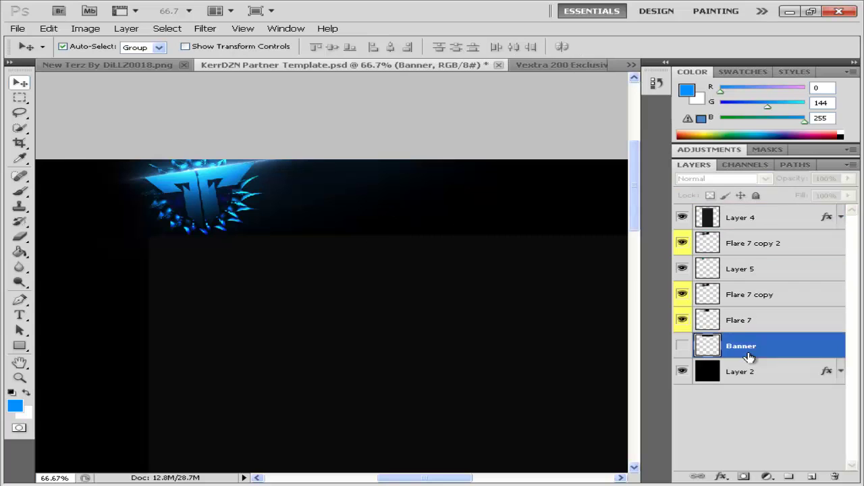
click(380, 223)
click(251, 168)
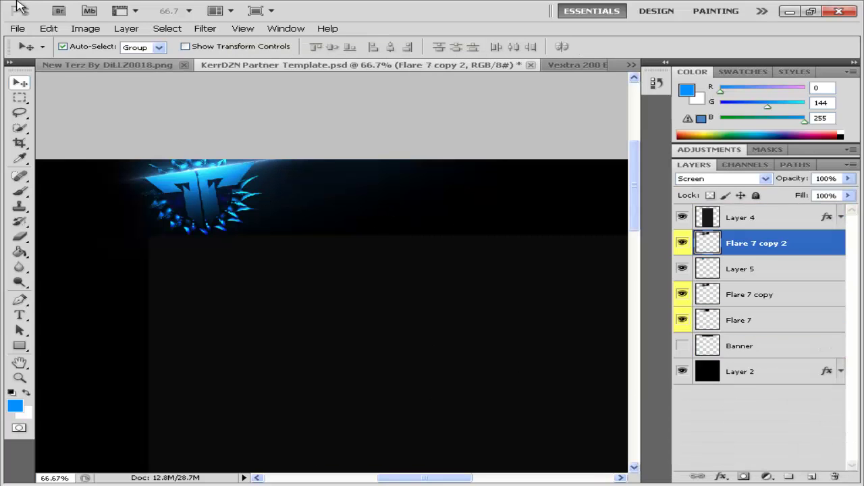
click(574, 65)
click(700, 363)
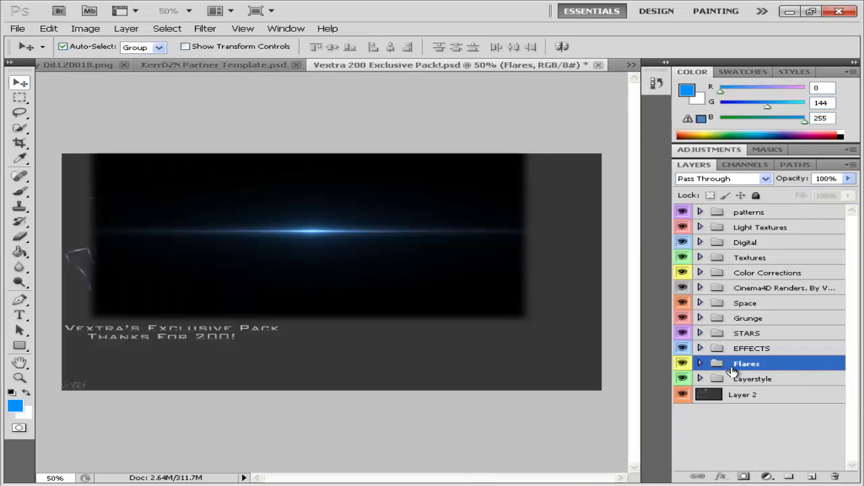
- Drag the pack's Color Corrections group into the KerrDZN partner template
click(700, 272)
scroll(762, 338, down, 5)
scroll(763, 337, up, 5)
click(769, 272)
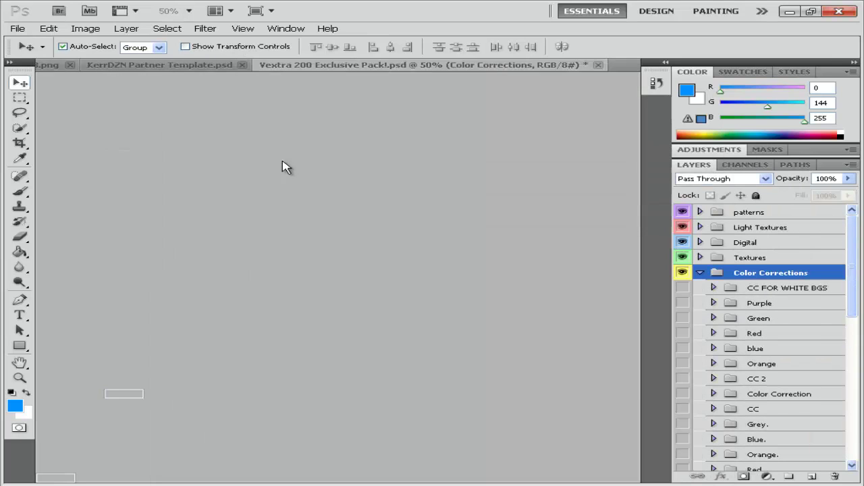
drag(284, 168, 391, 432)
drag(405, 143, 557, 72)
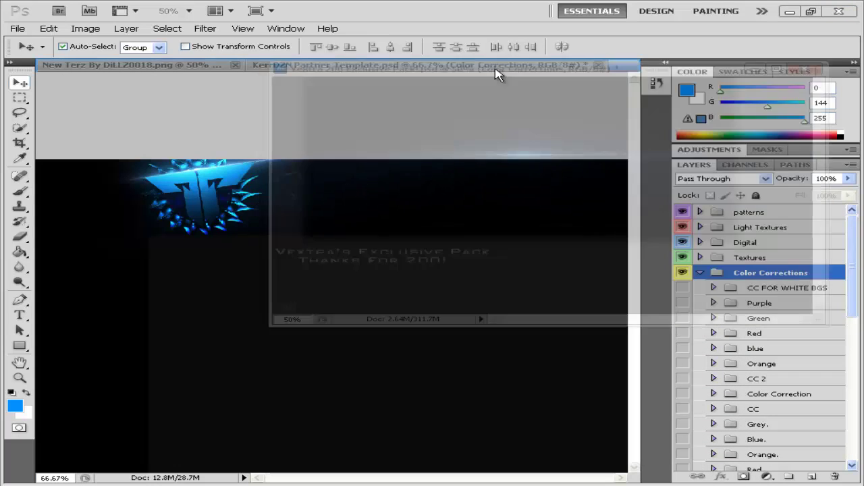
drag(394, 128, 534, 228)
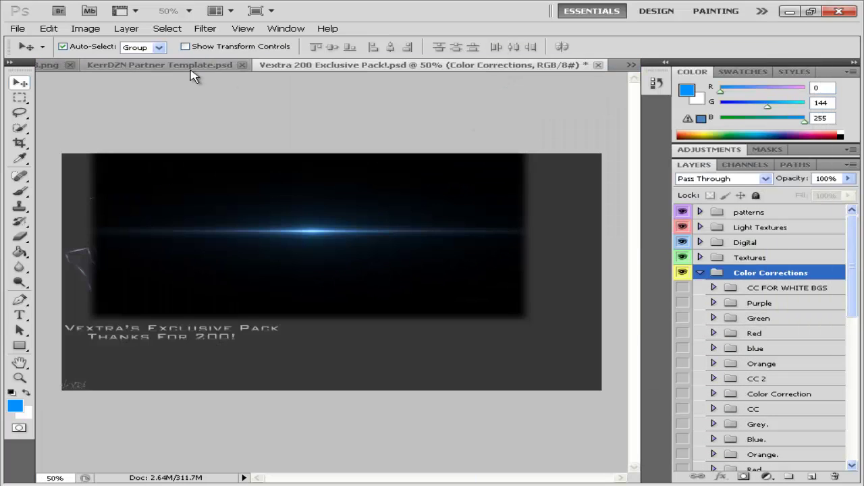
- Toggle the correction subgroups' visibility to preview each colour correction on the banner
drag(681, 270, 682, 404)
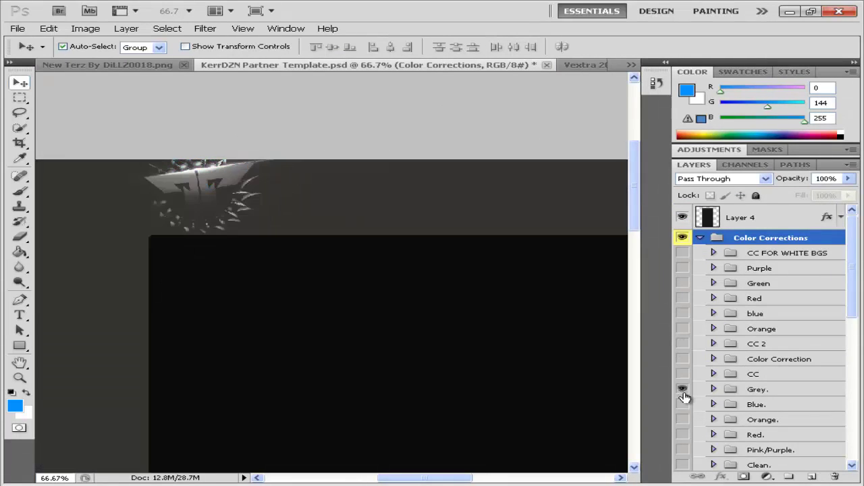
scroll(851, 375, down, 5)
drag(685, 247, 682, 418)
scroll(850, 374, down, 5)
mouse_move(682, 290)
mouse_down()
mouse_move(681, 399)
mouse_move(684, 359)
mouse_up()
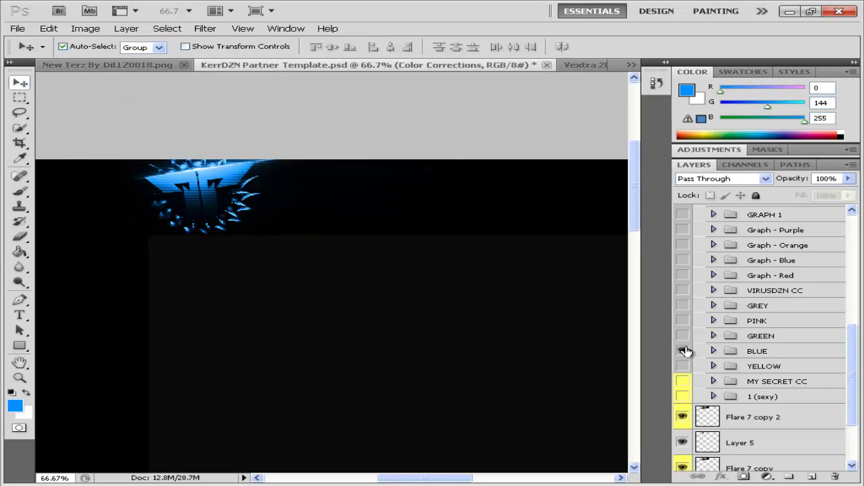
scroll(776, 249, up, 10)
- Delete every correction subgroup except BLUE, then return to the Vextra pack
click(776, 252)
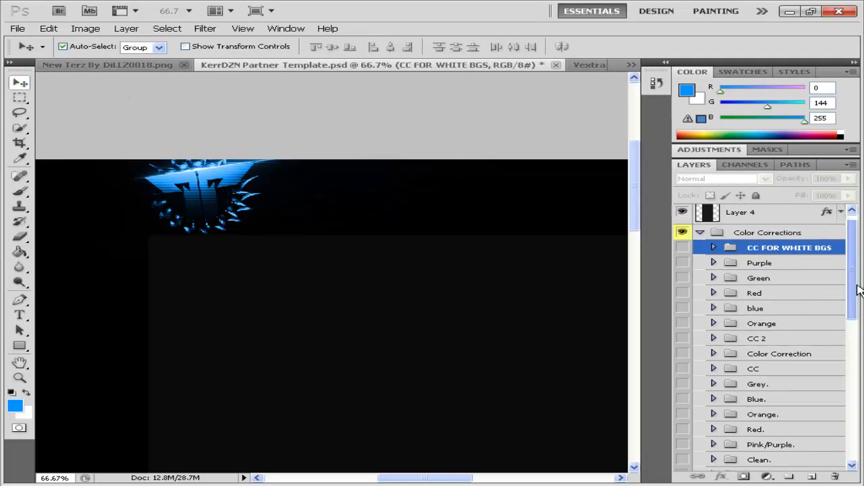
scroll(776, 304, down, 5)
shift+click(763, 359)
key(Delete)
click(743, 299)
shift+click(739, 268)
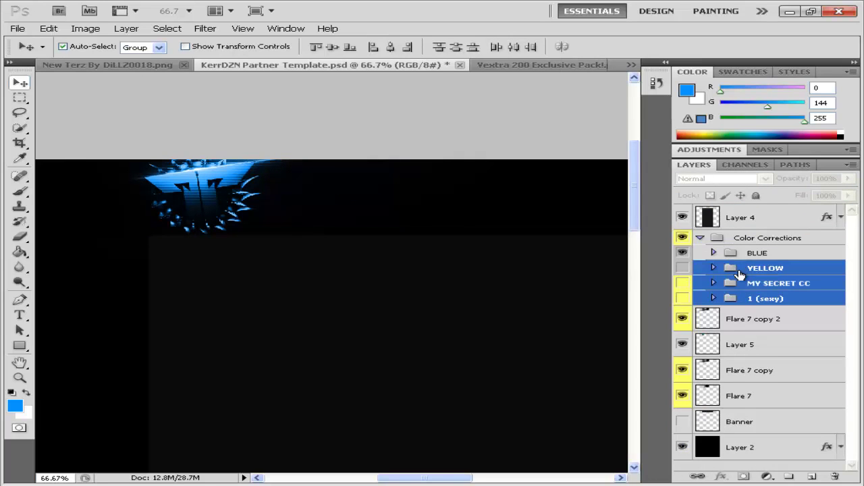
key(Delete)
drag(398, 477, 415, 478)
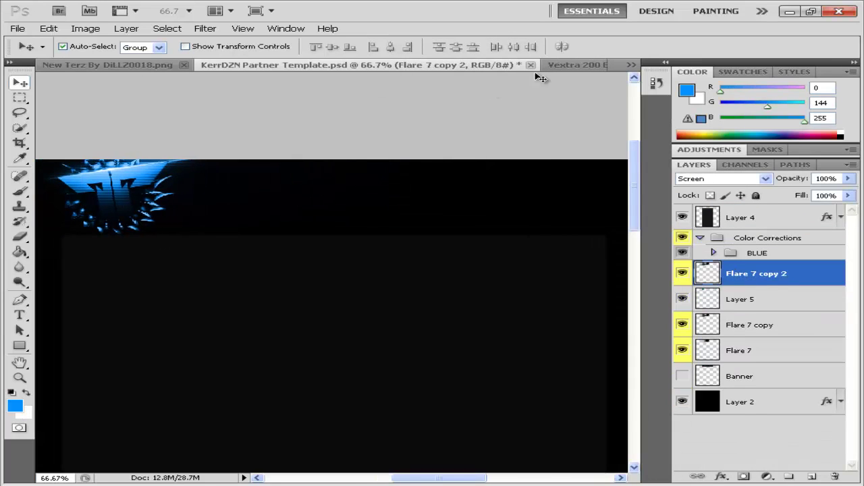
click(575, 64)
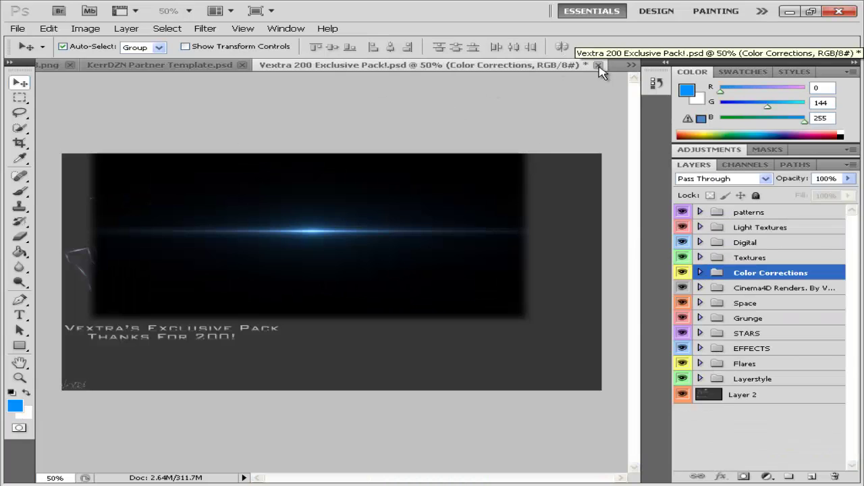
- Close the Vextra pack and open KerrDZN BG Stuff.psd from GFX PACK1 > THE PACK
click(598, 65)
click(16, 28)
click(30, 54)
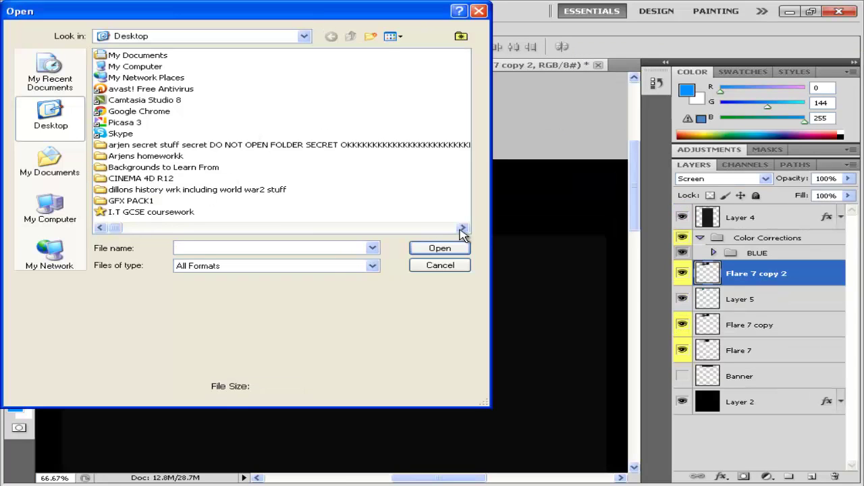
double_click(118, 202)
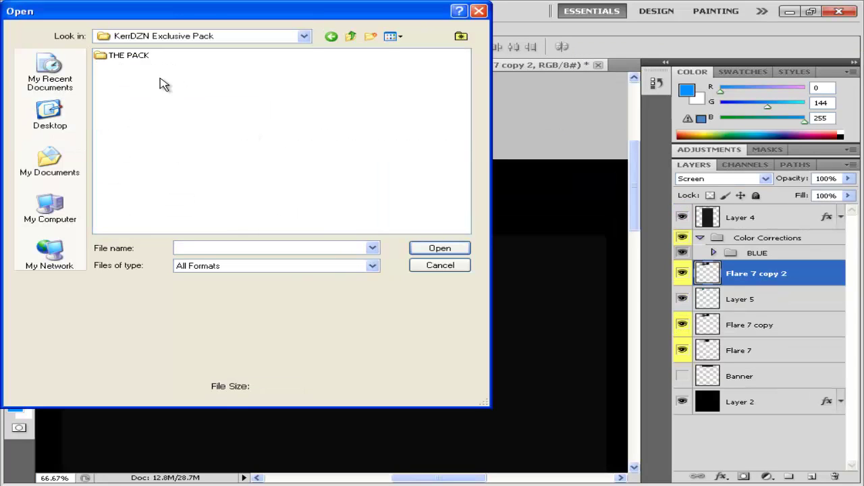
double_click(128, 54)
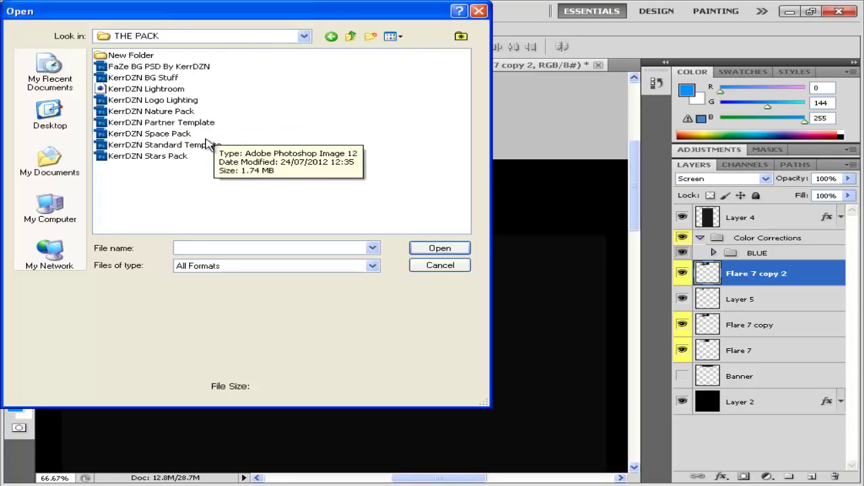
double_click(162, 78)
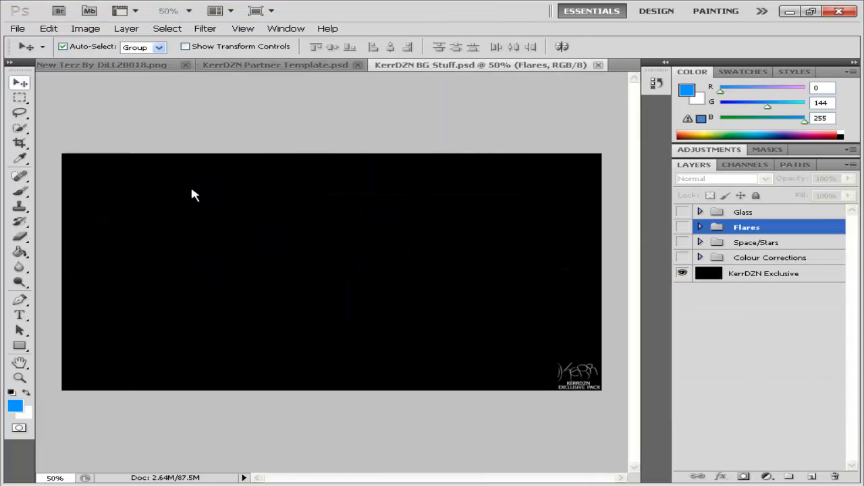
- Preview the Space Pack star layers and drag the Space/Stars content onto the partner template
click(700, 241)
click(683, 292)
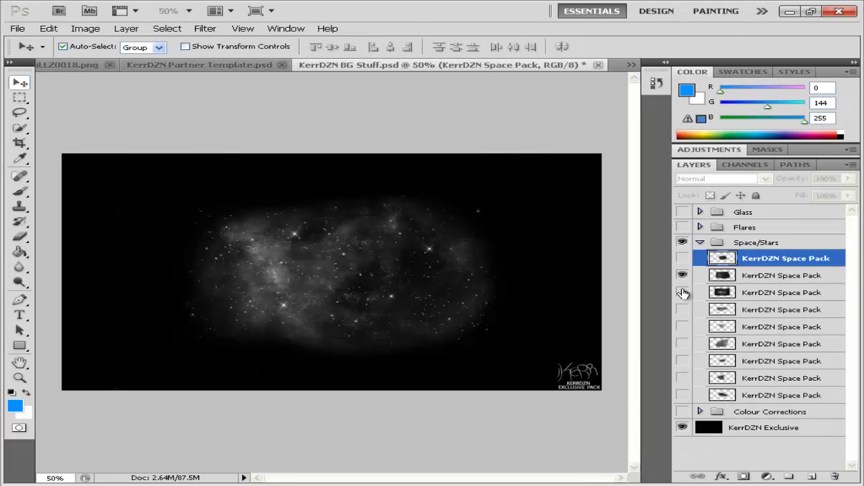
click(682, 310)
click(683, 276)
click(682, 275)
click(682, 292)
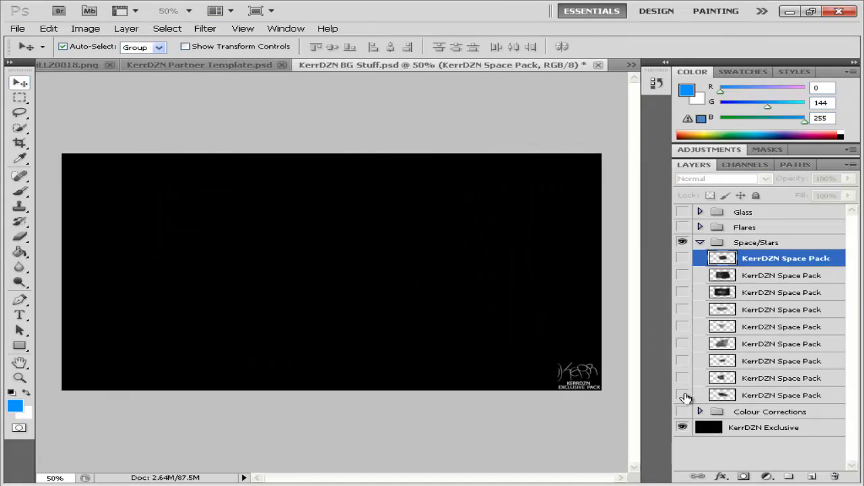
mouse_move(756, 242)
mouse_down()
mouse_move(207, 68)
mouse_move(328, 225)
mouse_up()
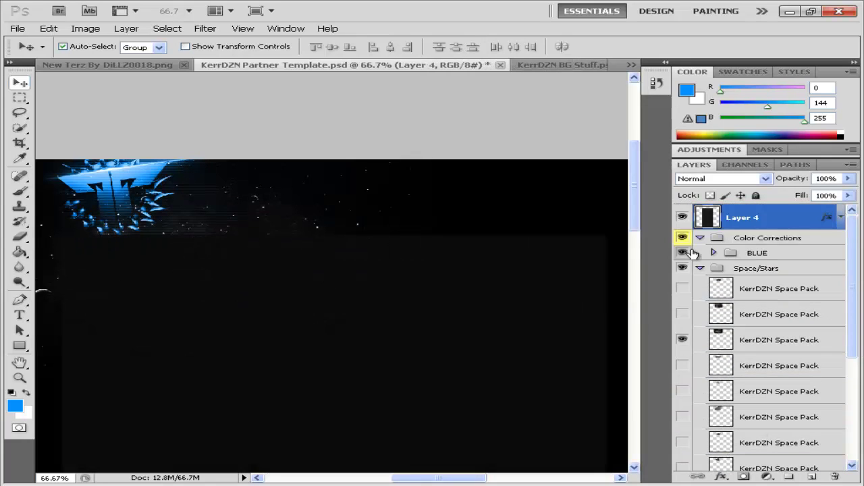
- In the partner template, move the new star layer into Color Corrections below BLUE
click(754, 340)
click(754, 268)
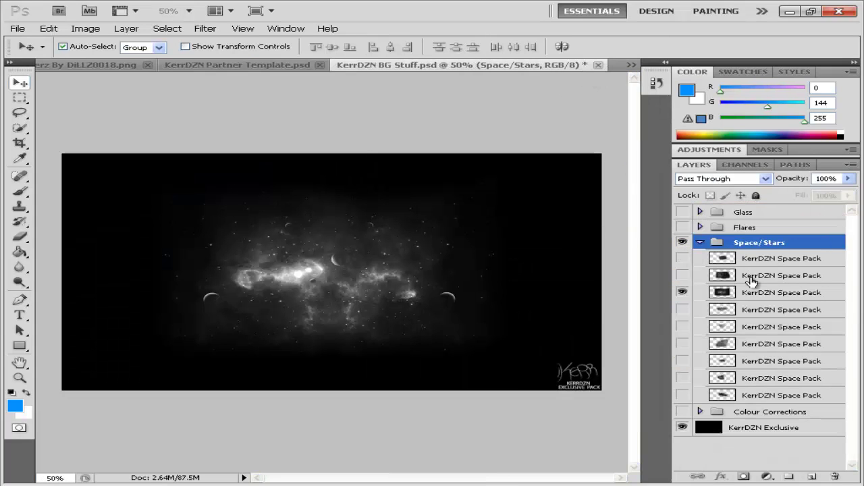
click(119, 65)
key(ctrl+Tab)
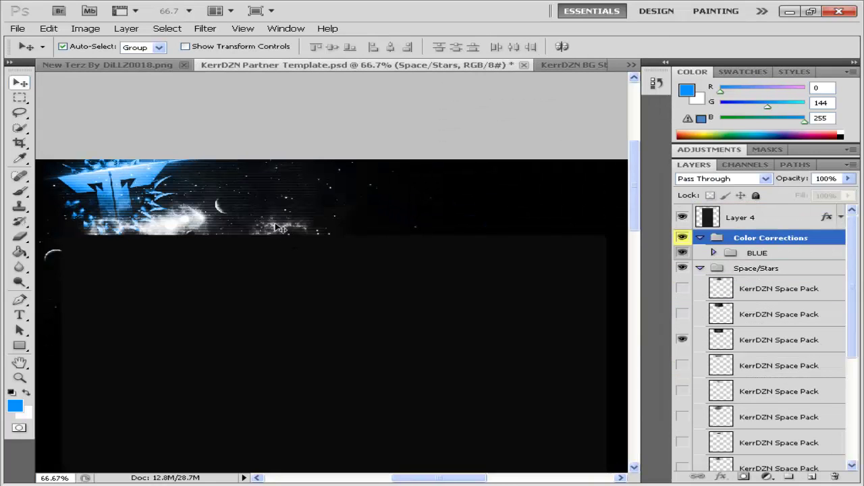
click(771, 340)
scroll(822, 394, down, 3)
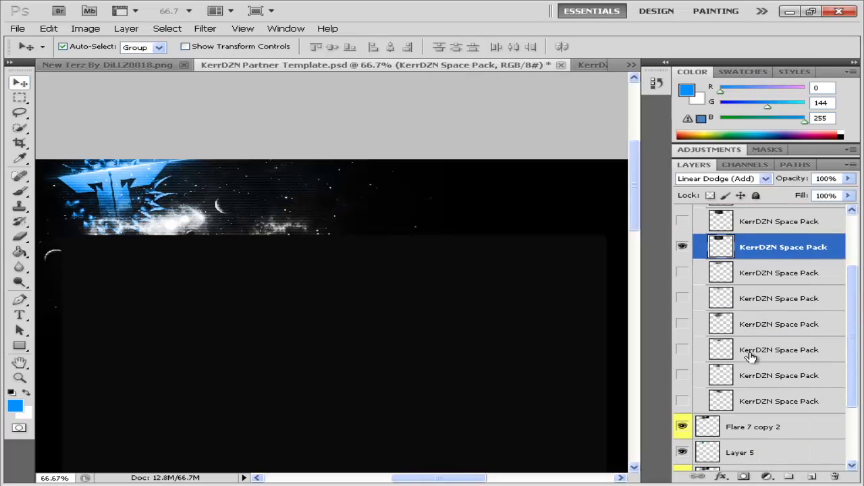
click(523, 371)
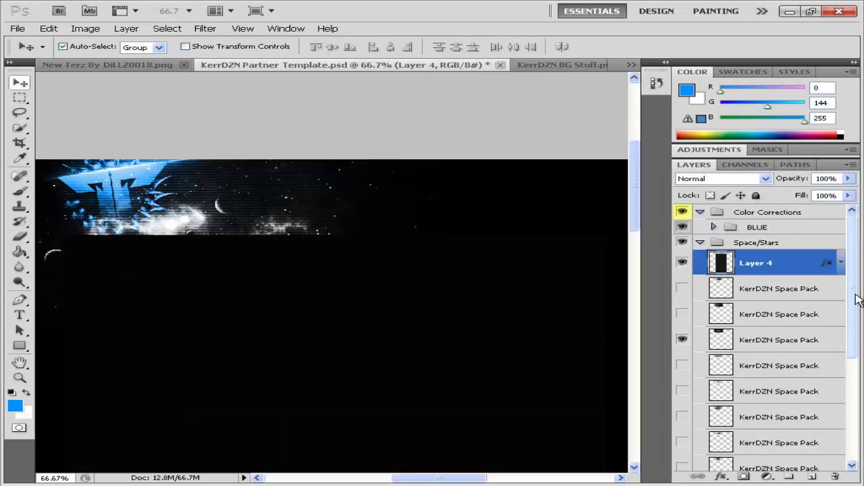
drag(781, 335, 768, 236)
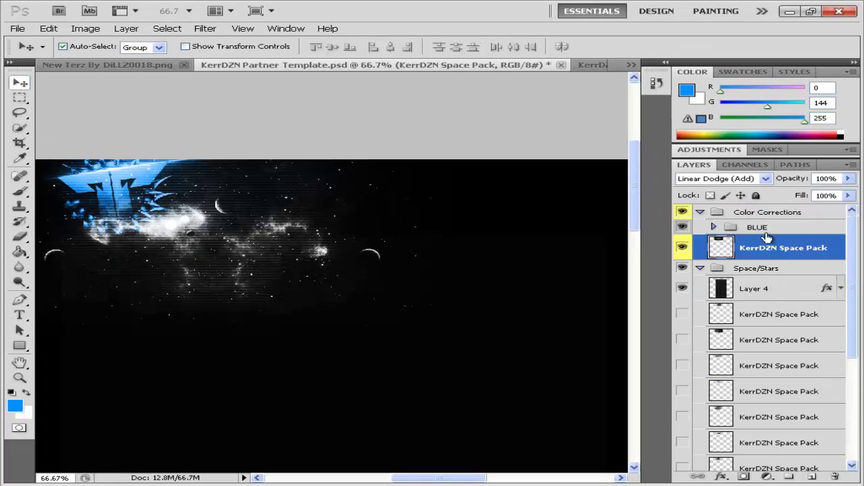
- Rotate the Color Corrections nebula by about 7.6 degrees
click(324, 238)
drag(440, 477, 415, 473)
key(ctrl+minus)
key(ctrl+t)
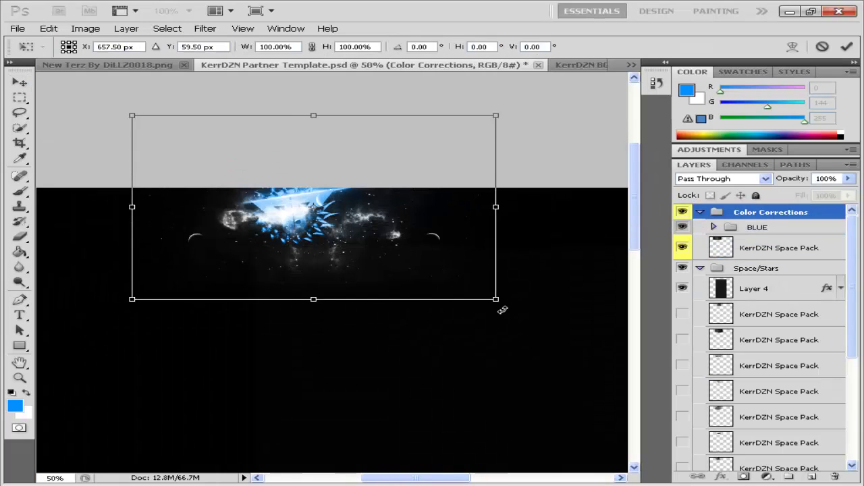
drag(502, 310, 515, 285)
key(Return)
- Move Layer 4 into Color Corrections just below BLUE
drag(753, 288, 749, 267)
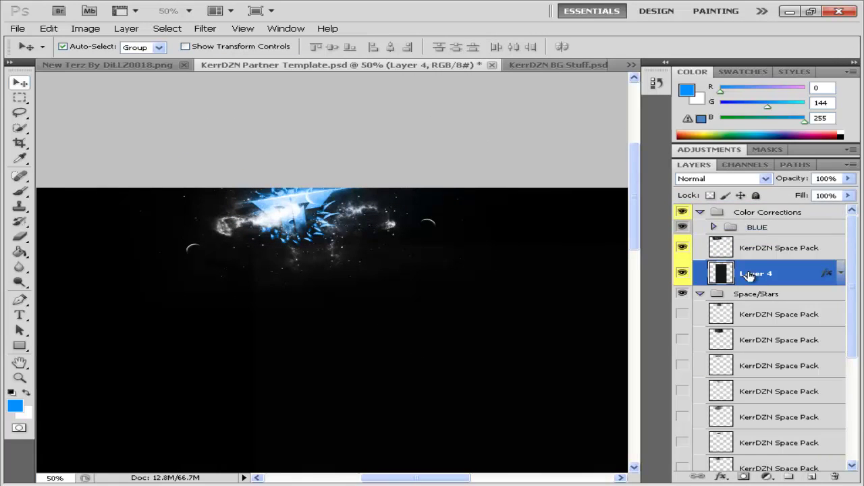
mouse_move(745, 215)
mouse_down()
mouse_move(795, 474)
mouse_move(770, 346)
mouse_up()
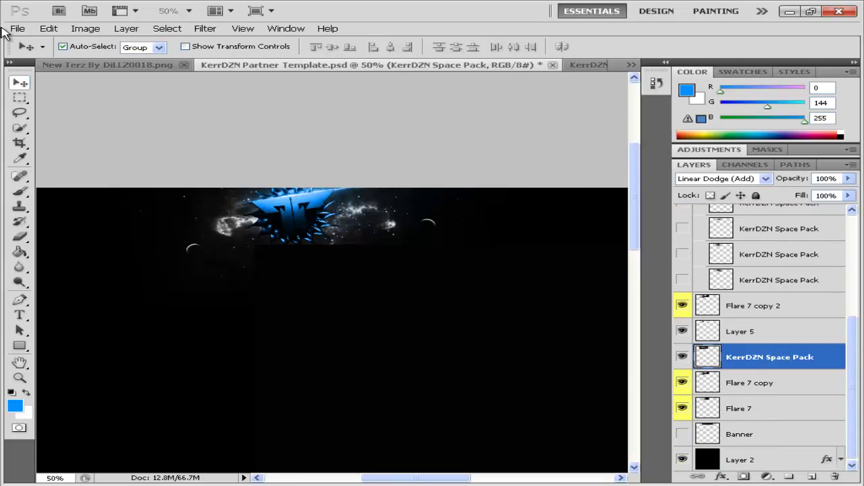
key(r)
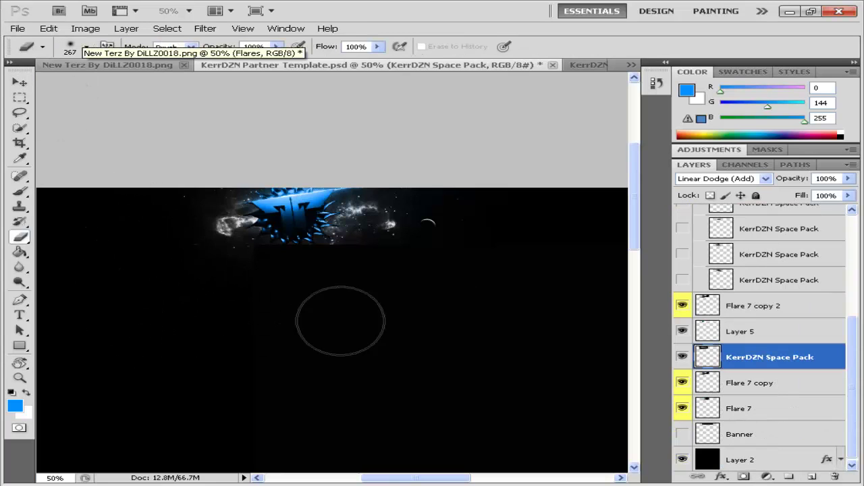
key(v)
scroll(842, 401, up, 10)
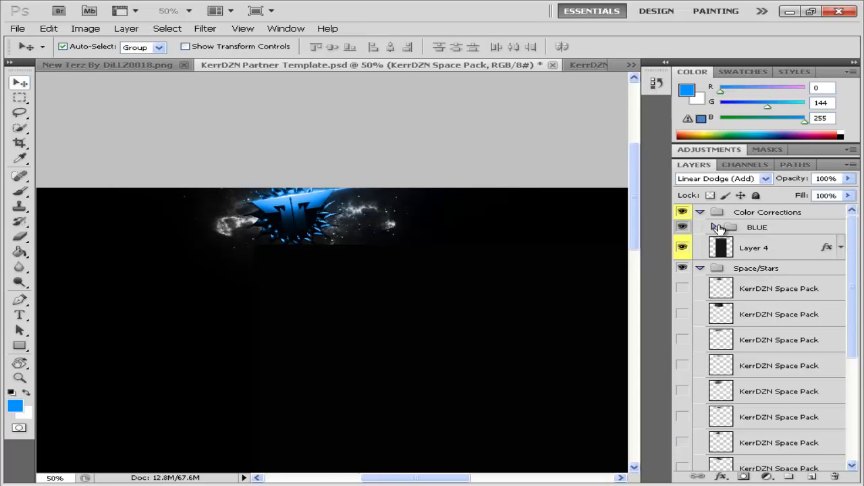
- Move Layer 4 out below Space/Stars and delete the Color Corrections group
click(714, 228)
click(714, 227)
key(ctrl+z)
key(ctrl+z)
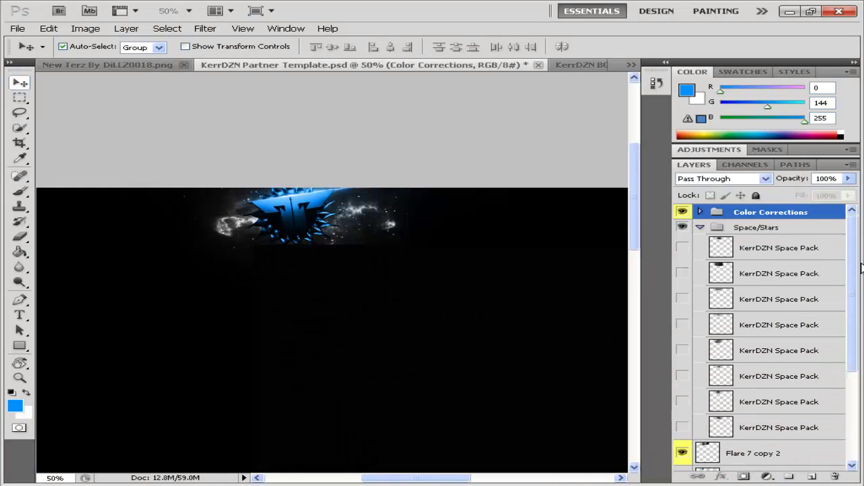
scroll(742, 243, down, 1)
scroll(743, 243, up, 1)
click(708, 228)
click(705, 227)
click(703, 211)
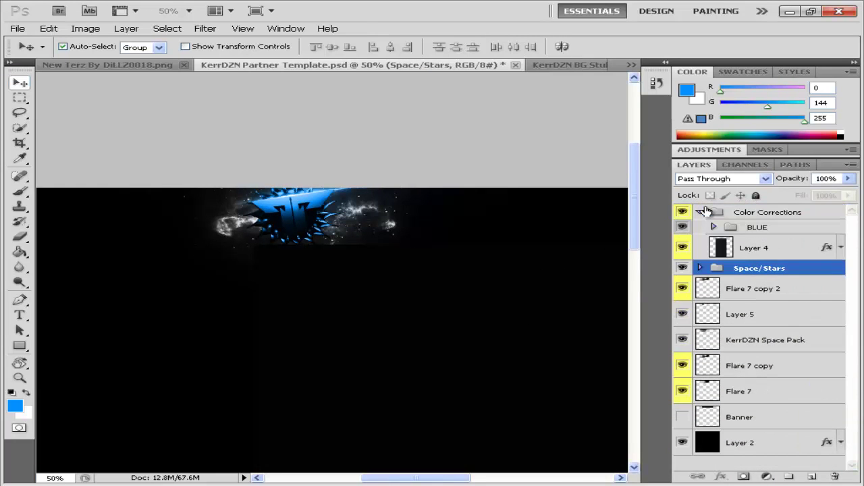
drag(751, 258, 768, 272)
click(700, 211)
key(ctrl+alt+z)
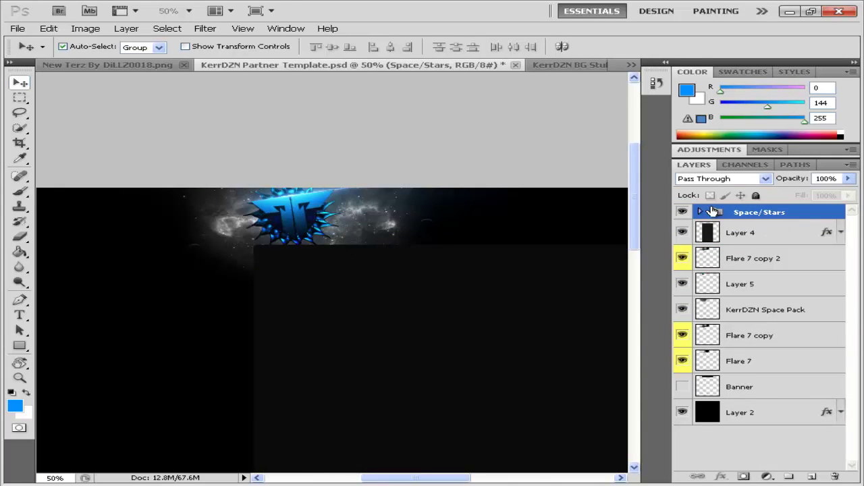
drag(416, 478, 437, 477)
- Duplicate the logo's Layer 5 and enlarge the copy with Free Transform
click(742, 363)
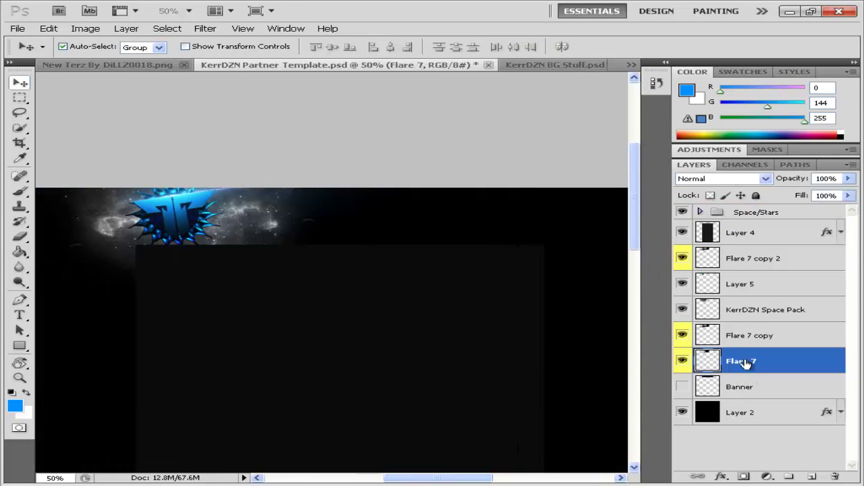
click(700, 212)
scroll(766, 382, down, 2)
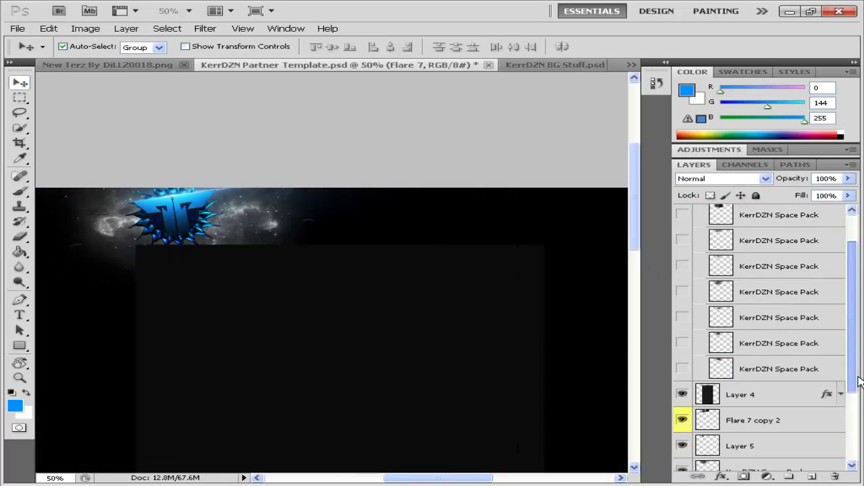
right_click(766, 377)
key(ctrl+j)
key(ctrl+t)
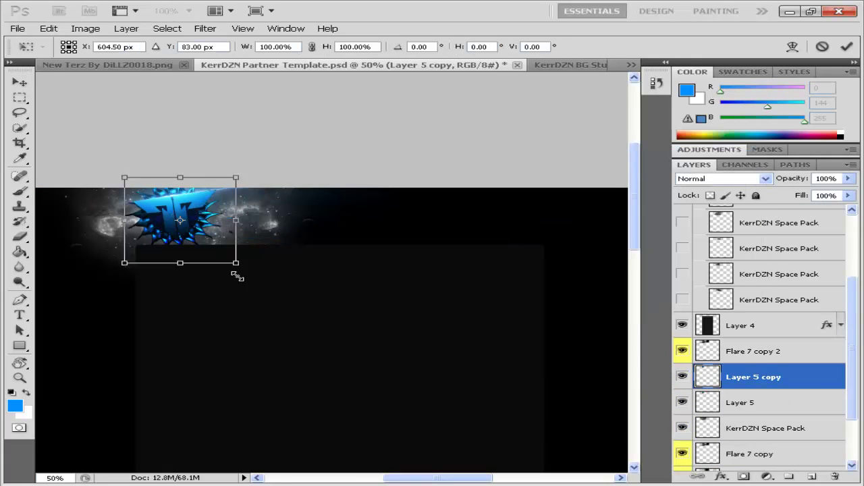
drag(235, 274, 313, 285)
key(Return)
- Place Layer 5 copy below Layer 5 and lower its opacity to about 46%
mouse_move(753, 377)
mouse_down()
mouse_move(765, 360)
mouse_move(764, 386)
mouse_up()
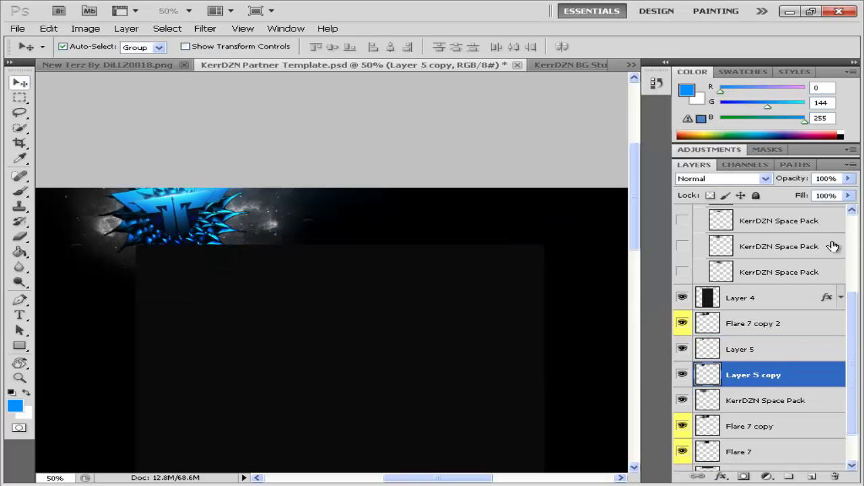
click(783, 354)
click(810, 373)
click(848, 178)
drag(846, 193, 815, 194)
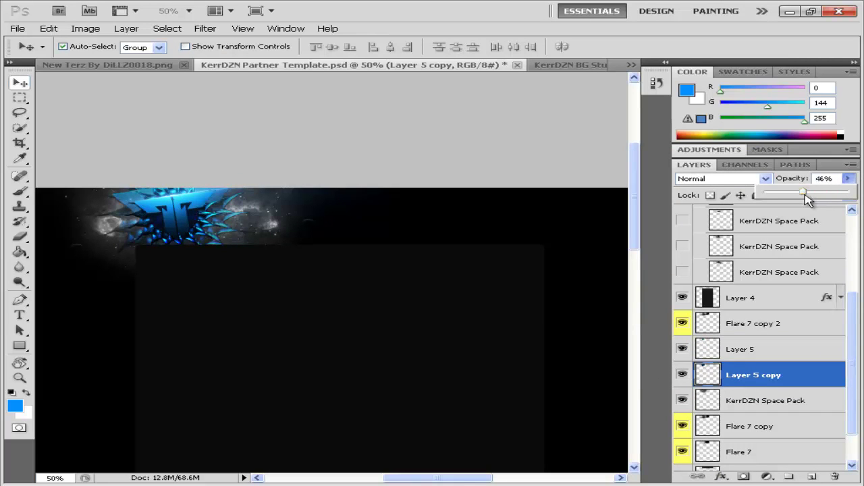
scroll(856, 337, up, 3)
- Duplicate the KerrDZN Space Pack star layer to brighten the stars beside the logo
drag(290, 269, 183, 266)
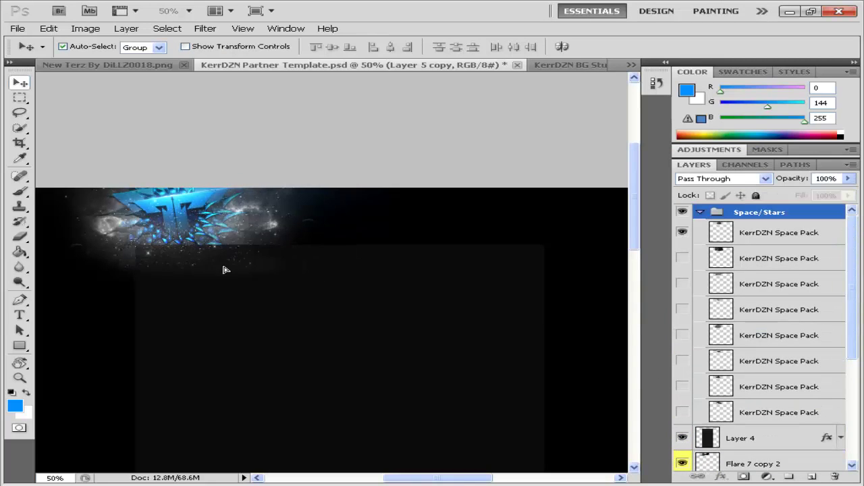
click(765, 234)
key(Return)
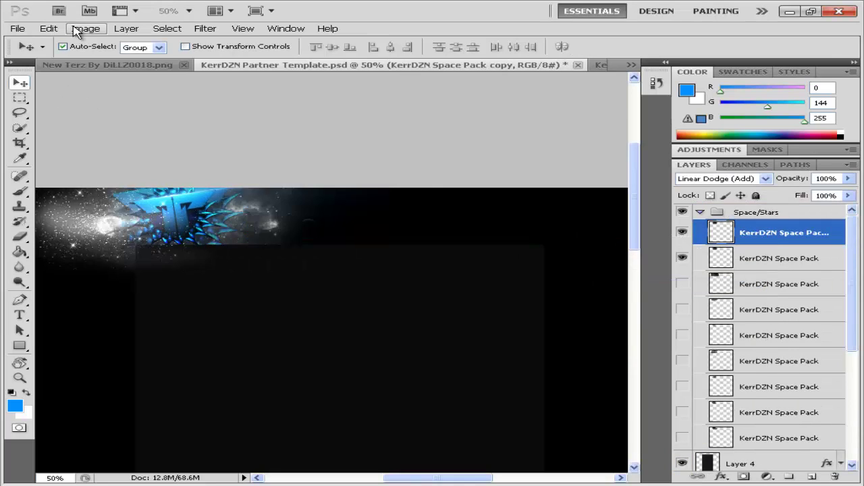
click(85, 29)
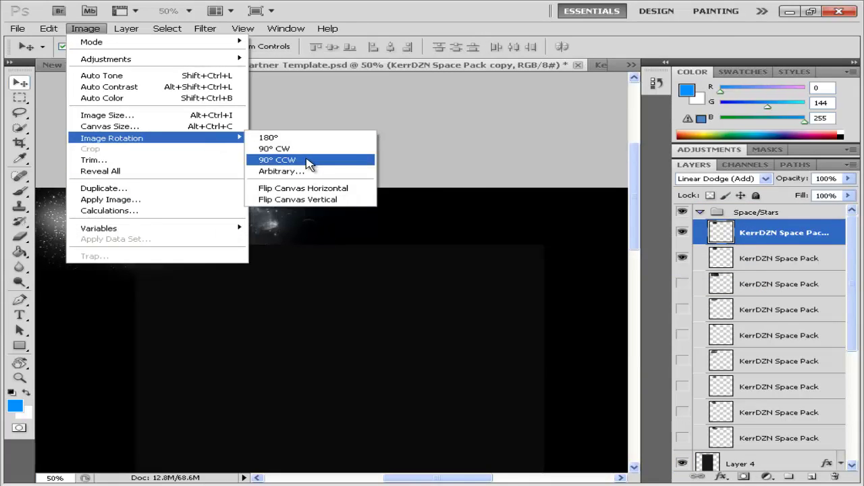